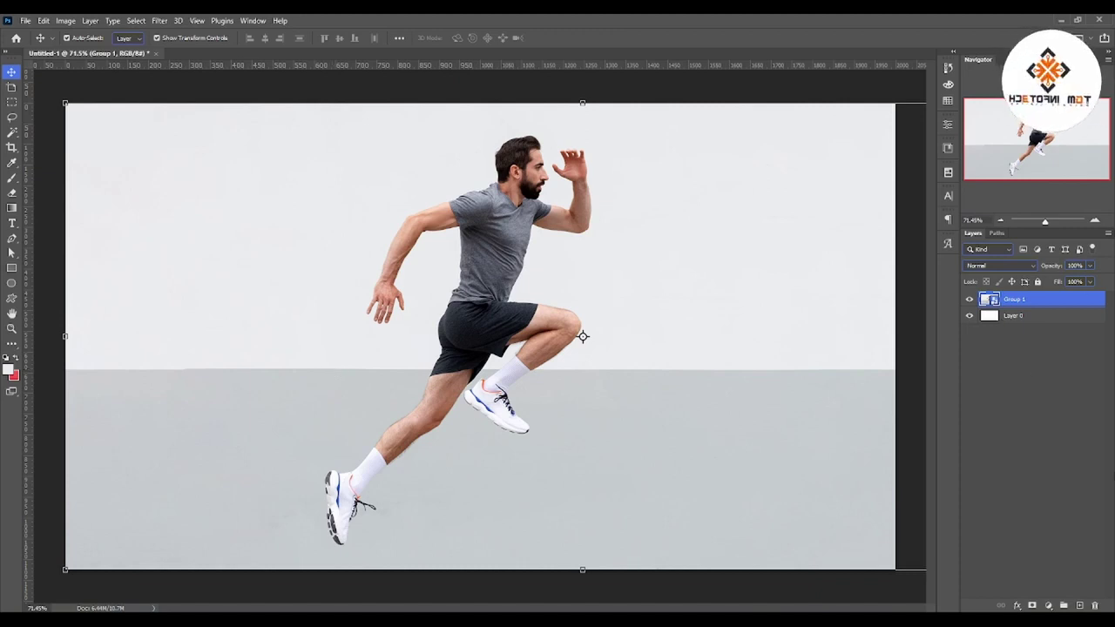
- Duplicate Group 1 with Ctrl+J to create Group 1 copy
key("ctrl+j")
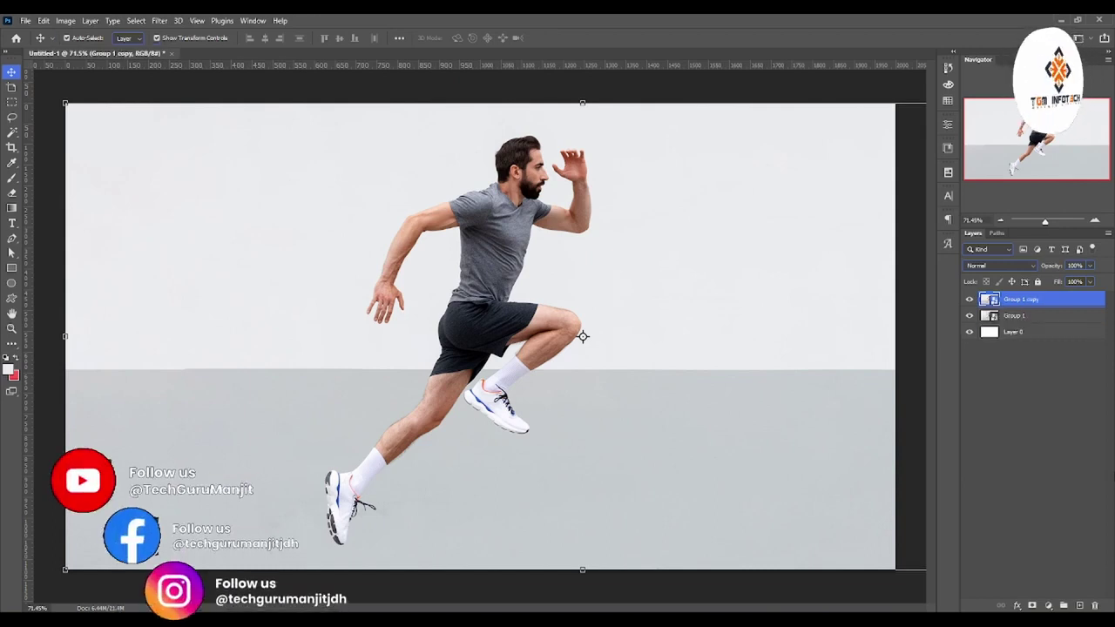
- Rasterize Group 1 copy into a pixel layer and select the Rectangular Marquee tool
right_click(1013, 303)
left_click(904, 326)
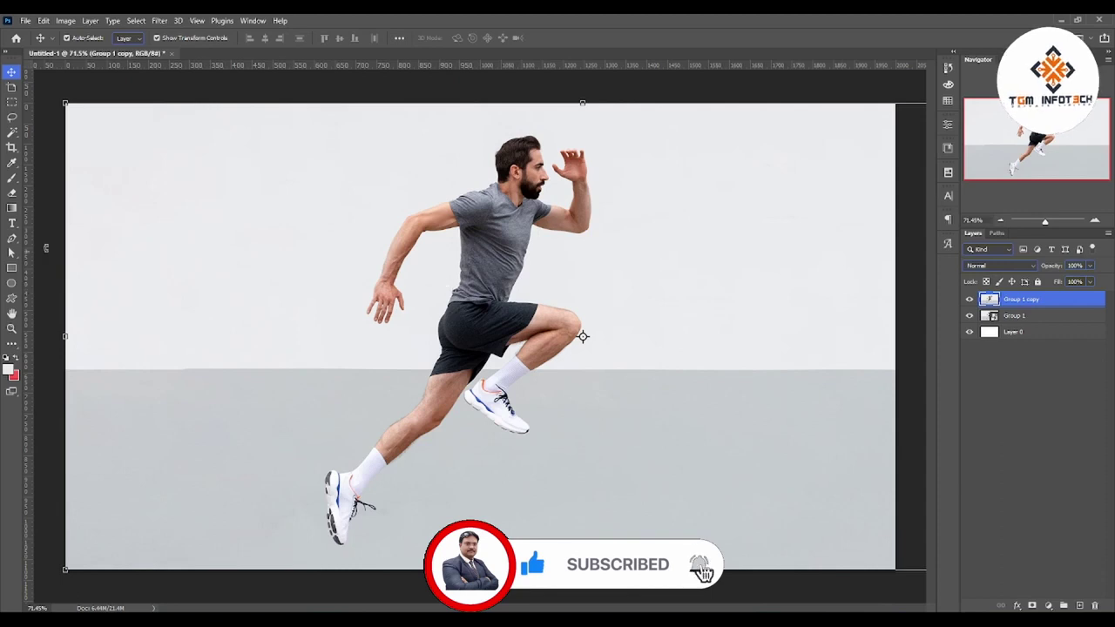
left_click(12, 102)
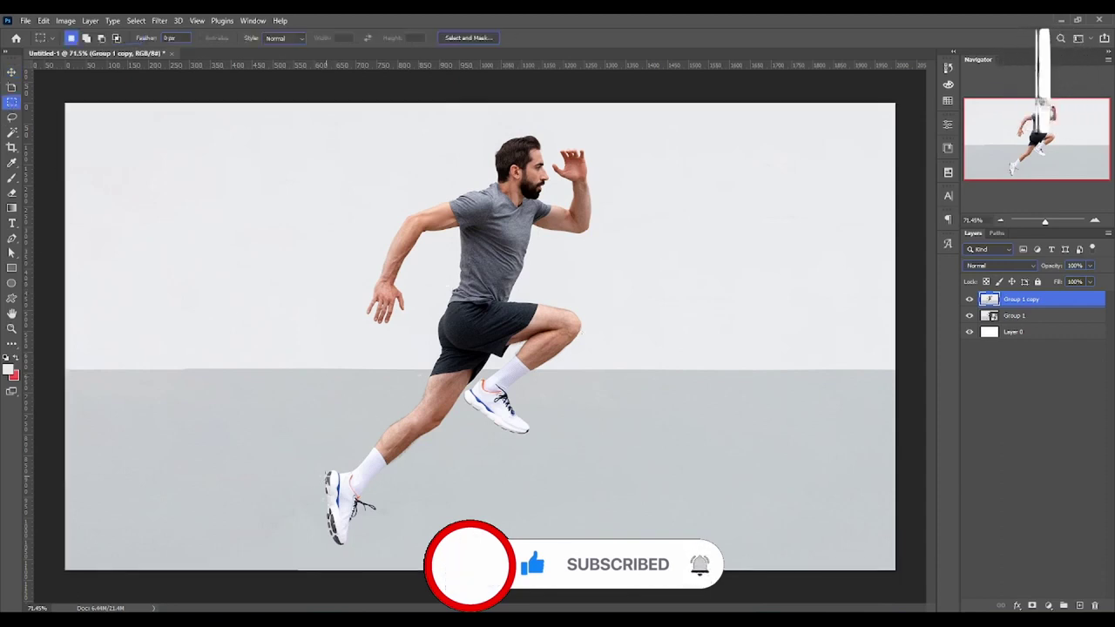
- Select a strip around the back shoe and shift it to the right
mouse_move(324, 472)
left_mouse_down()
mouse_move(347, 552)
mouse_move(357, 537)
mouse_move(512, 524)
left_mouse_up()
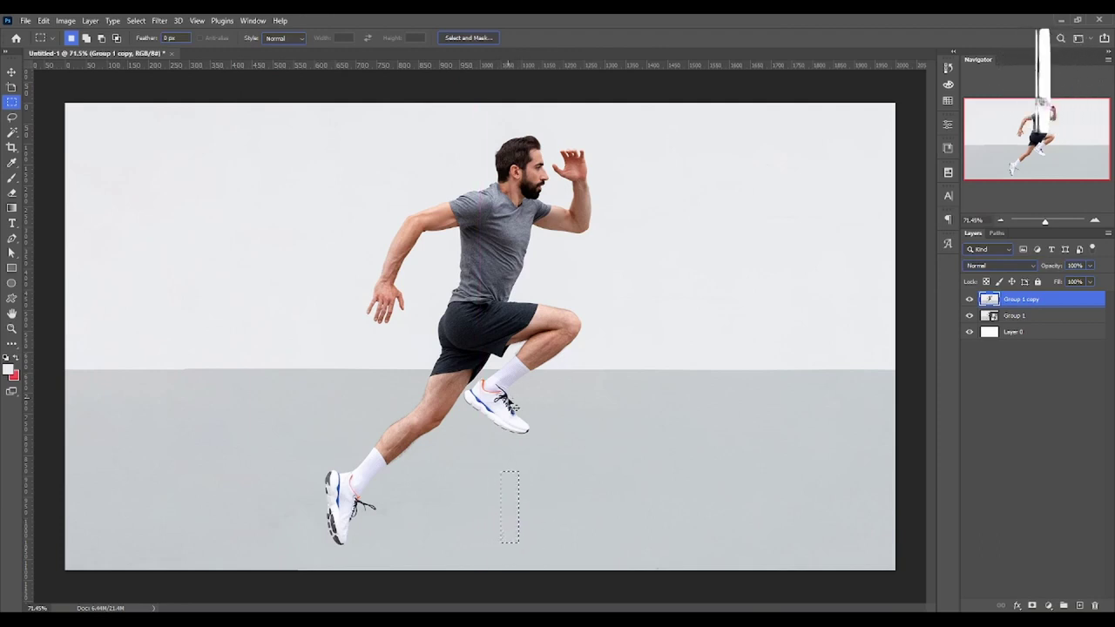
key("v")
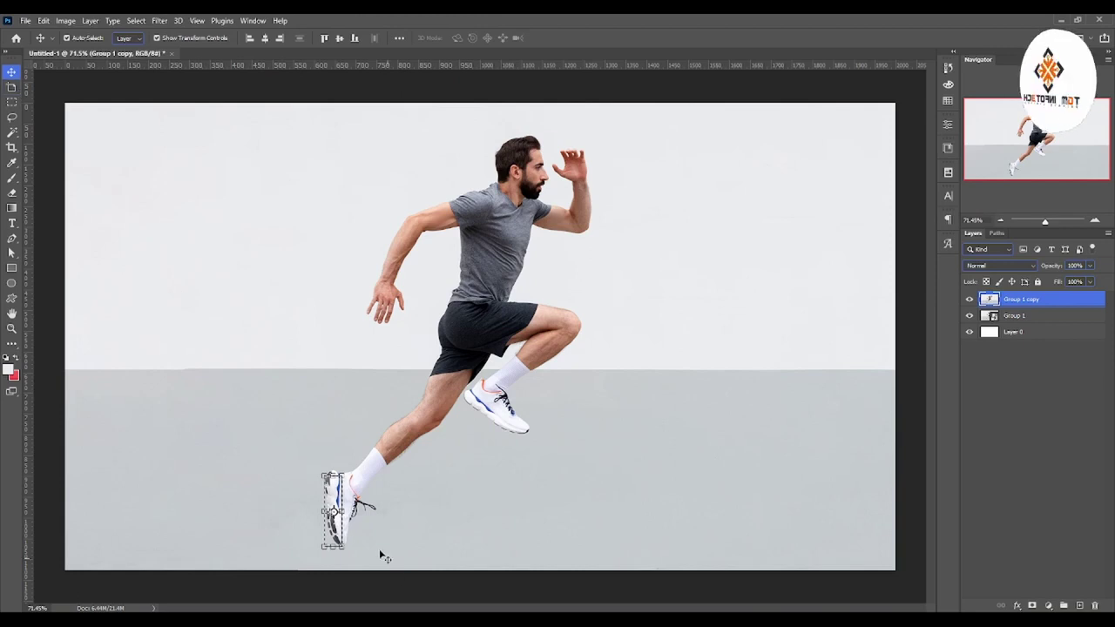
left_click_drag(334, 512, 505, 512)
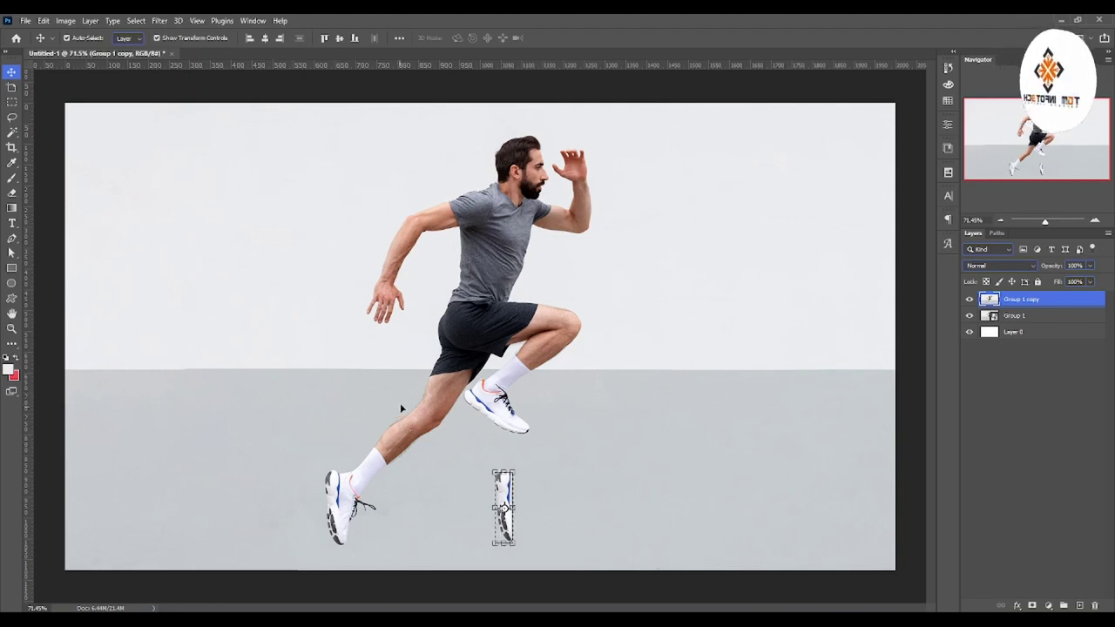
- Marquee a rectangle over the left shin, move it right and enter Free Transform
key("m")
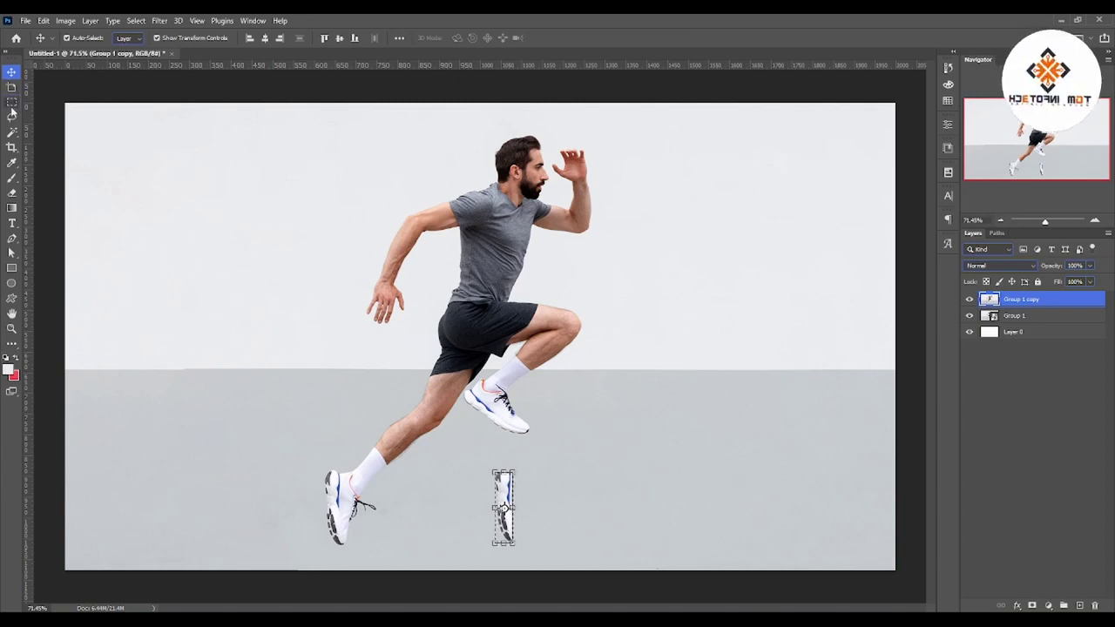
left_click_drag(441, 359, 391, 429)
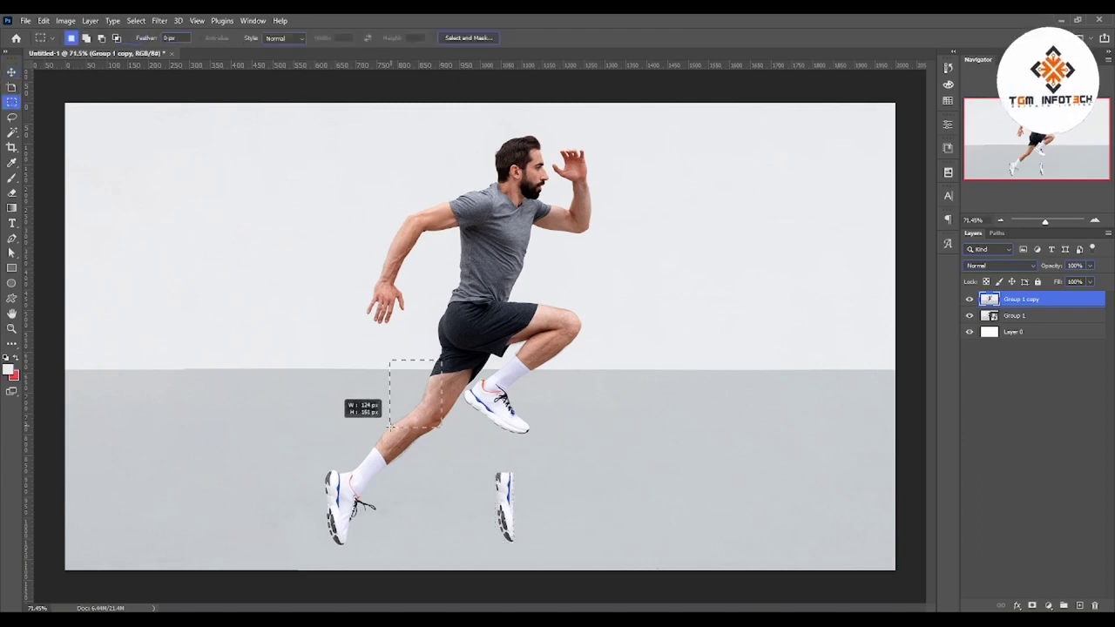
key("ctrl+f")
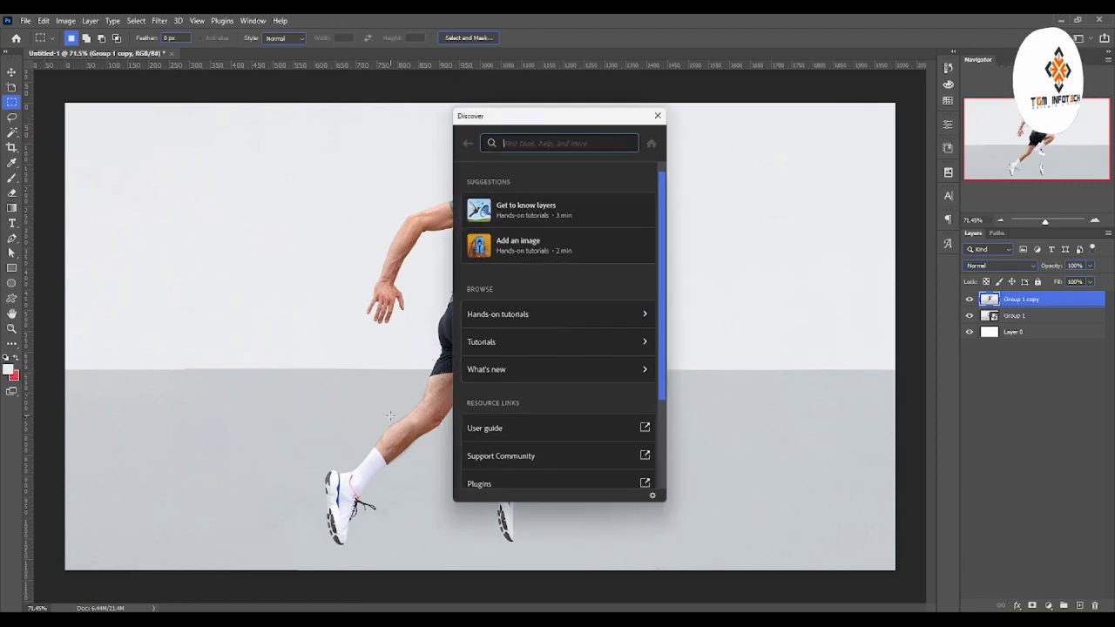
key("Escape")
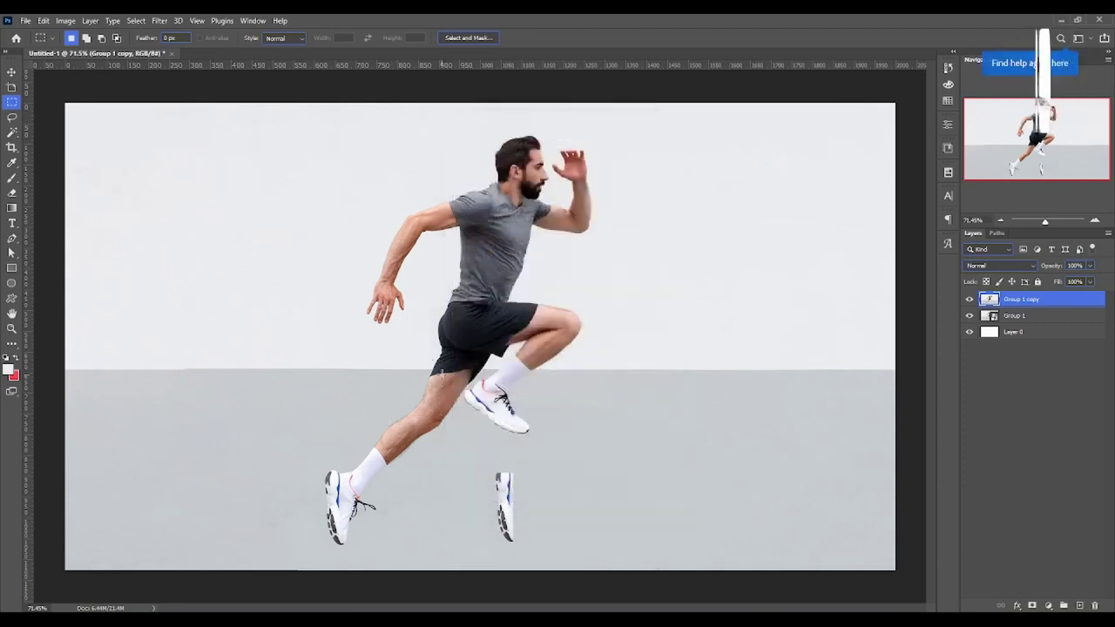
left_click_drag(443, 373, 372, 483)
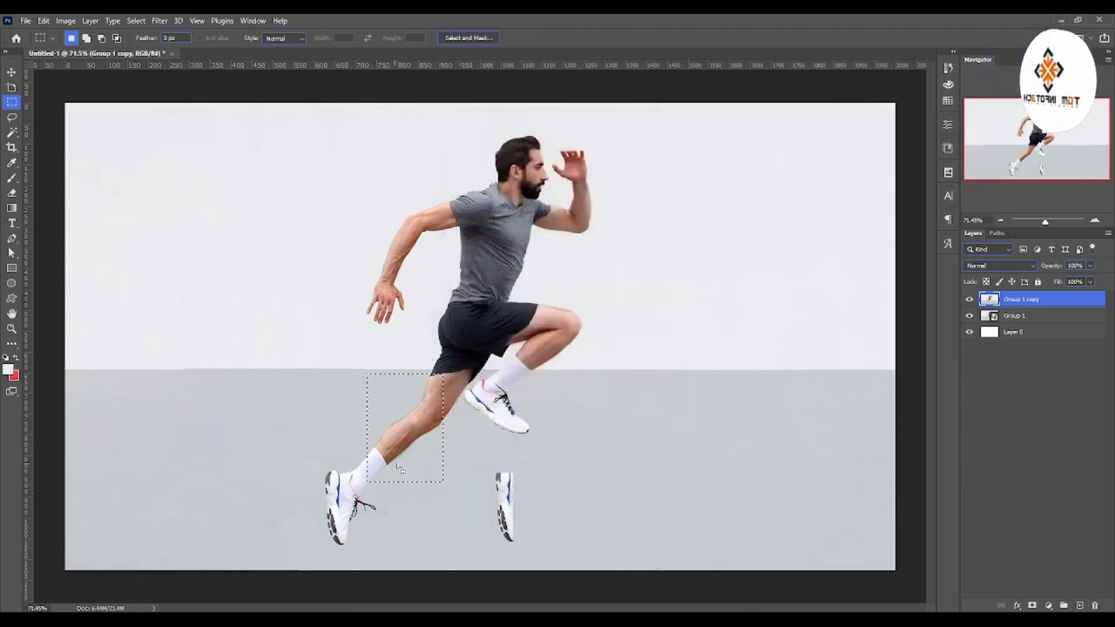
mouse_move(415, 439)
left_mouse_down()
mouse_move(511, 436)
mouse_move(409, 438)
mouse_move(488, 469)
mouse_move(531, 465)
left_mouse_up()
key("v")
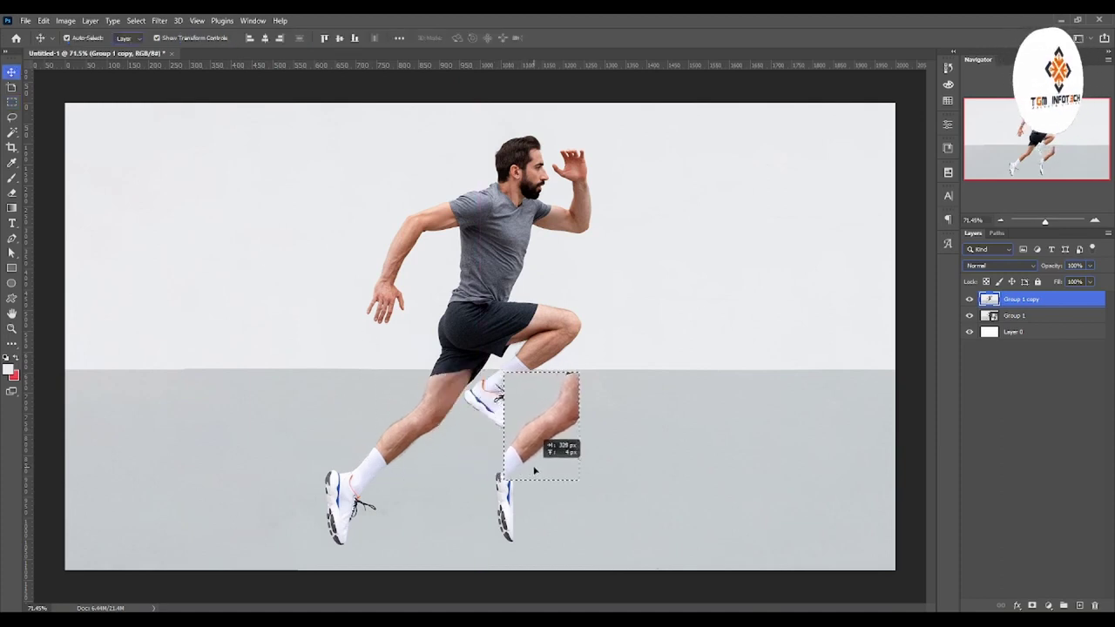
key("ctrl+t")
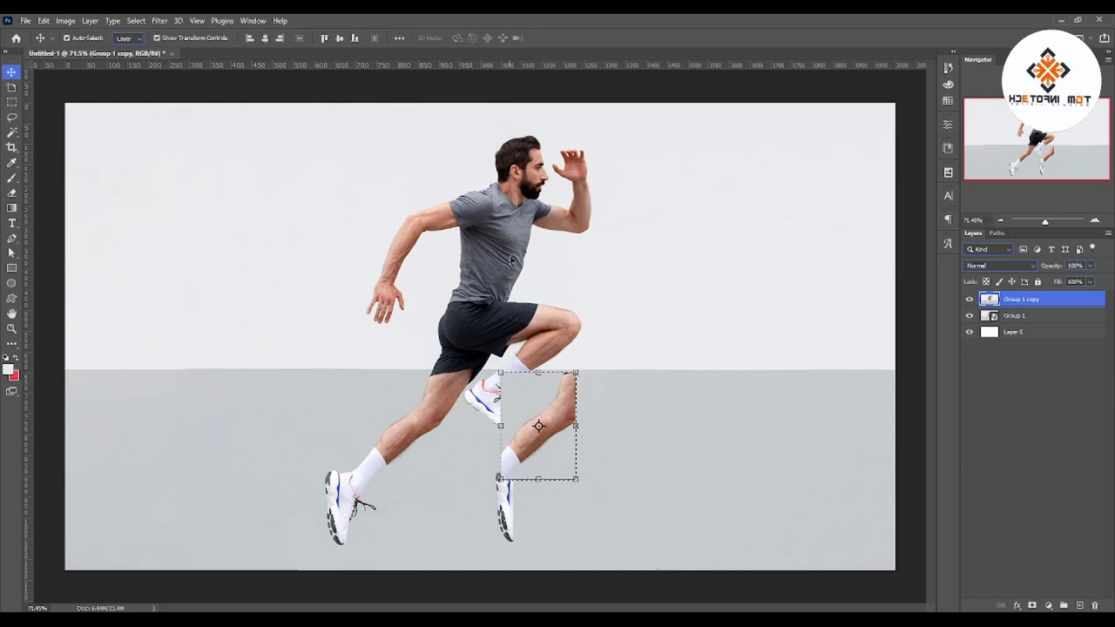
- Commit the shin transform, then shift a vertical torso strip 42 px right
left_click(12, 147)
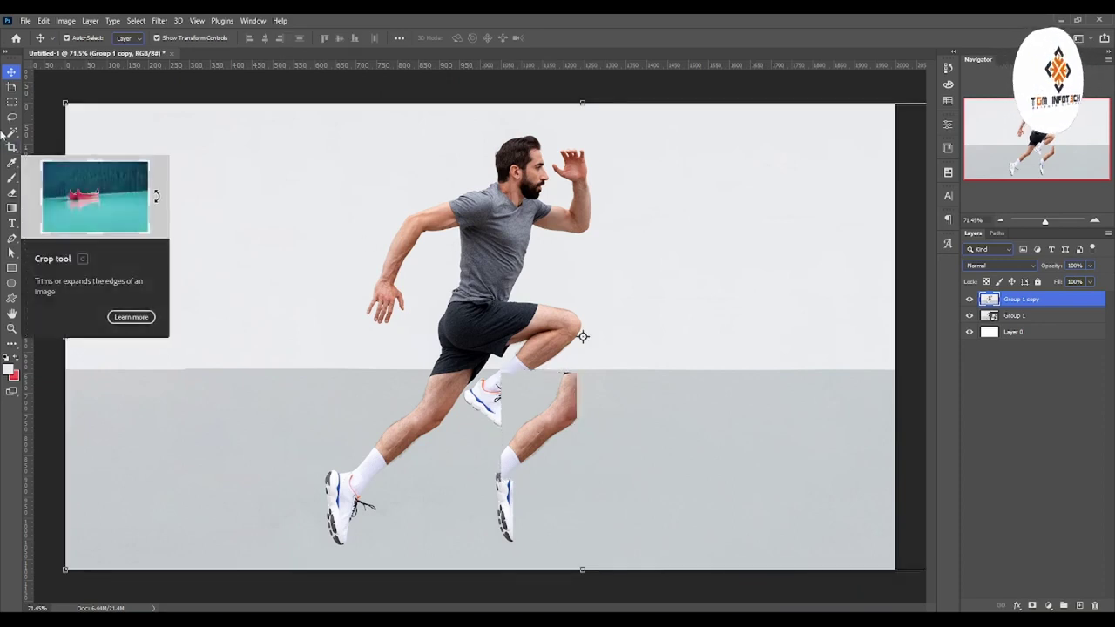
left_click(13, 102)
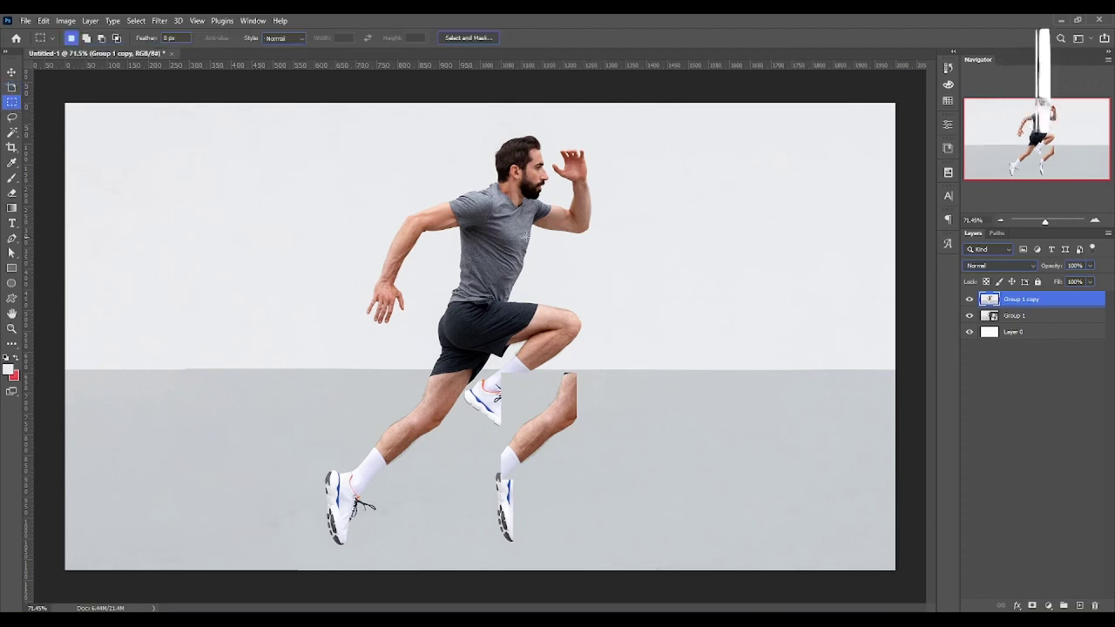
left_click_drag(490, 218, 513, 330)
left_click(11, 71)
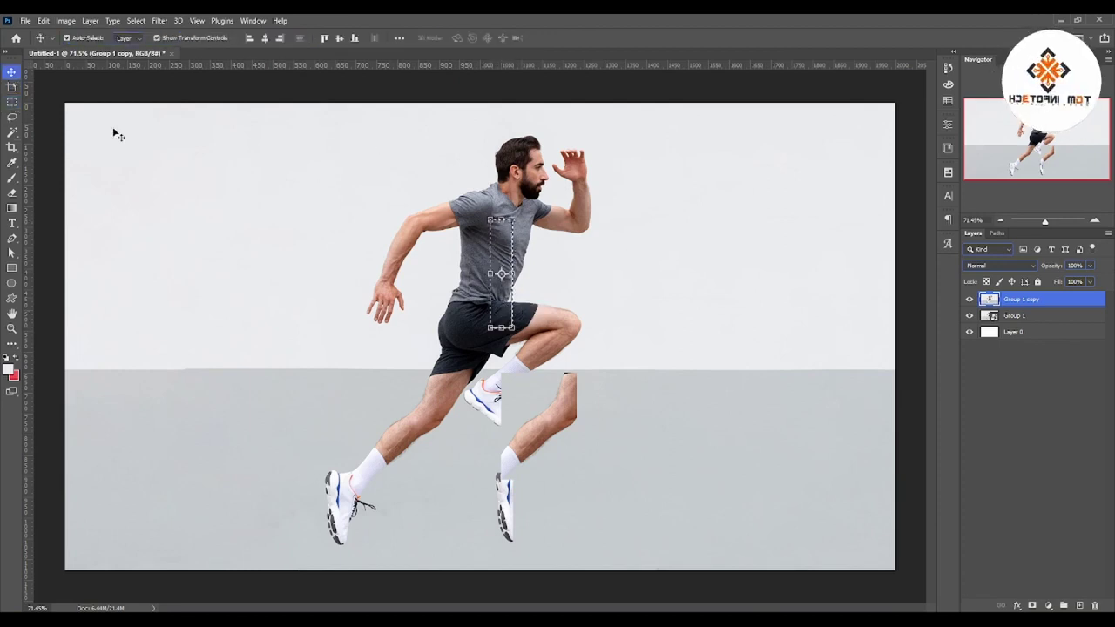
left_click_drag(501, 249, 514, 248)
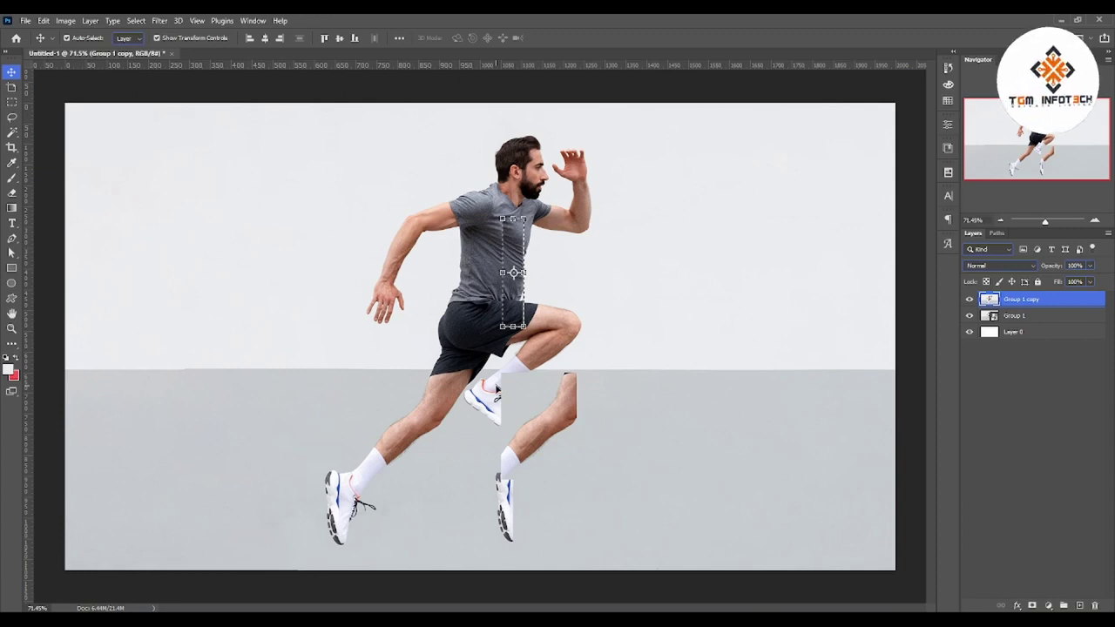
- Shift a strip over the shorts and thigh about 93 px right
left_click(11, 100)
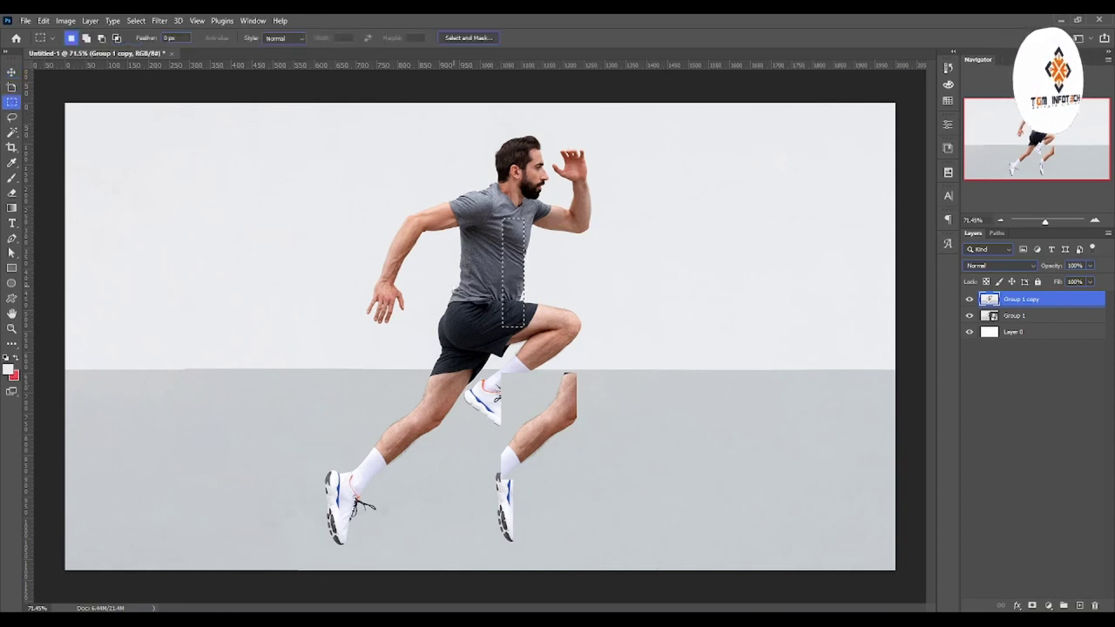
left_click_drag(438, 296, 464, 423)
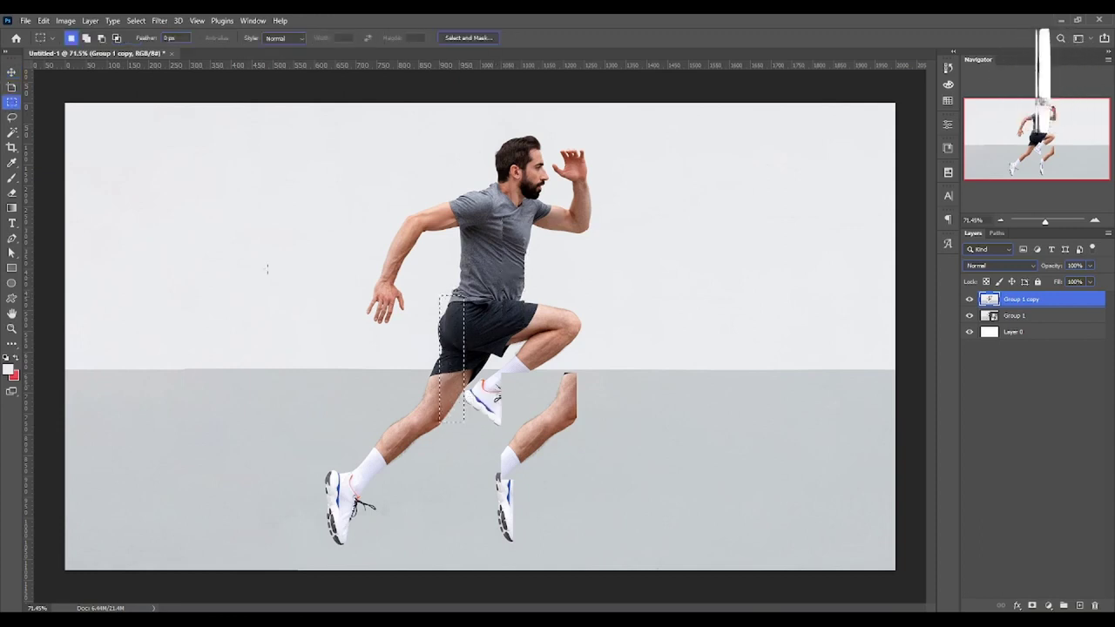
left_click(12, 71)
mouse_move(450, 385)
left_mouse_down()
mouse_move(530, 390)
mouse_move(514, 389)
left_mouse_up()
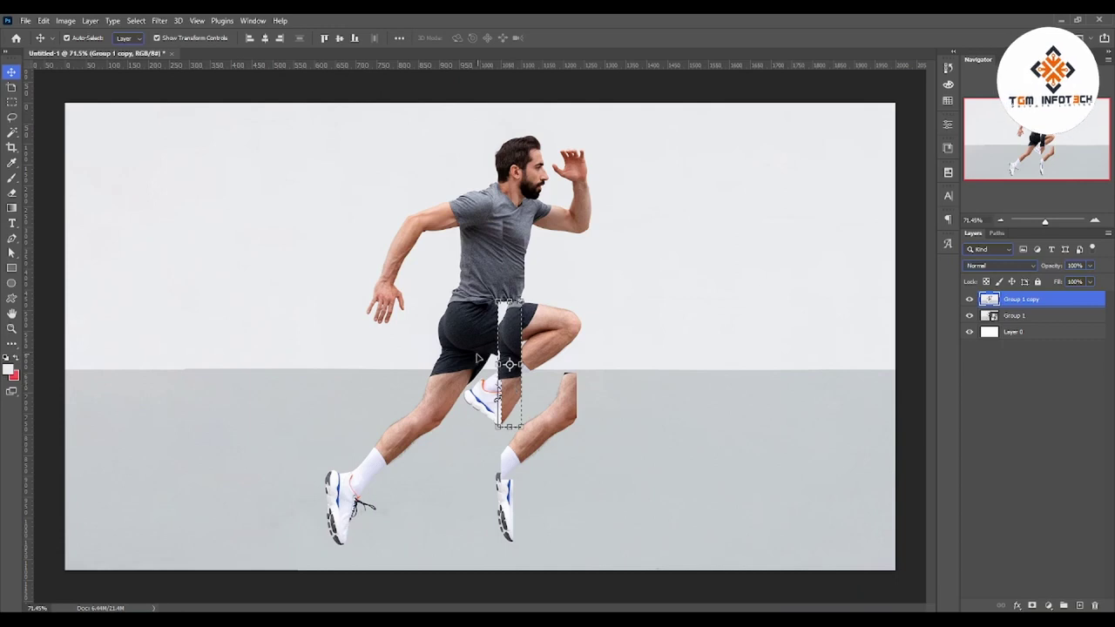
- Offset forearm and lower-leg strips to the right, then deselect
left_click(11, 102)
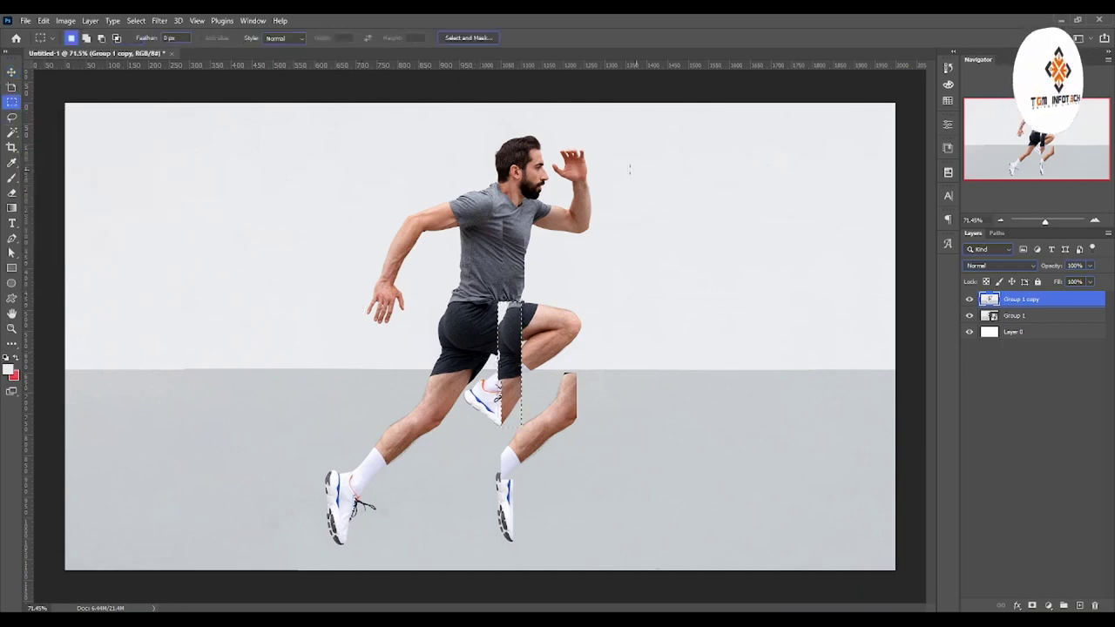
mouse_move(381, 262)
left_mouse_down()
mouse_move(397, 320)
mouse_move(510, 260)
left_mouse_up()
key("v")
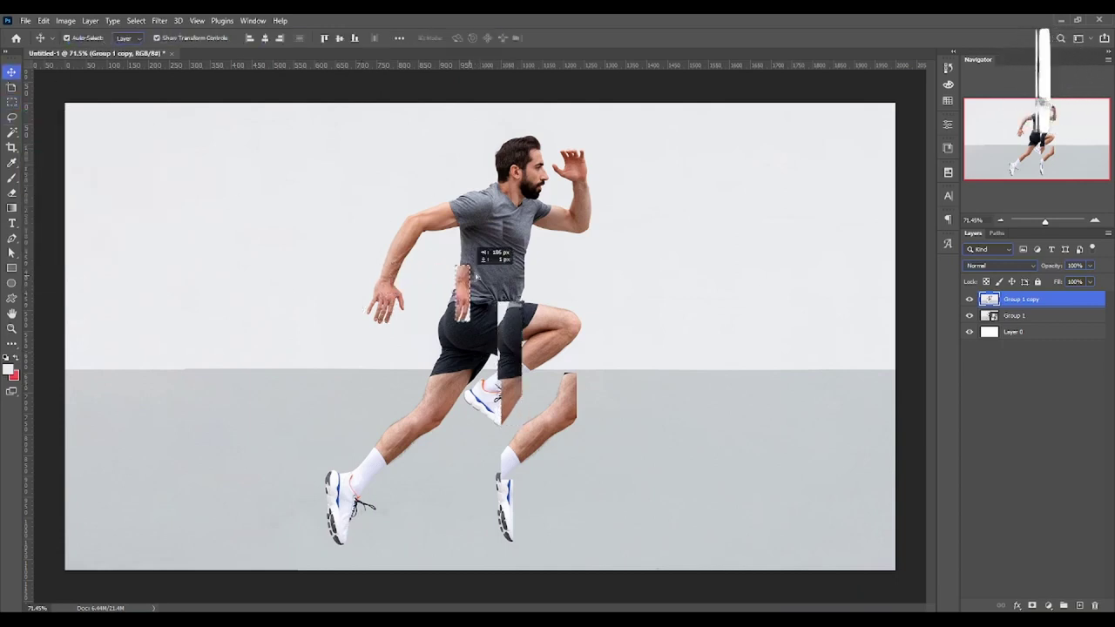
key("m")
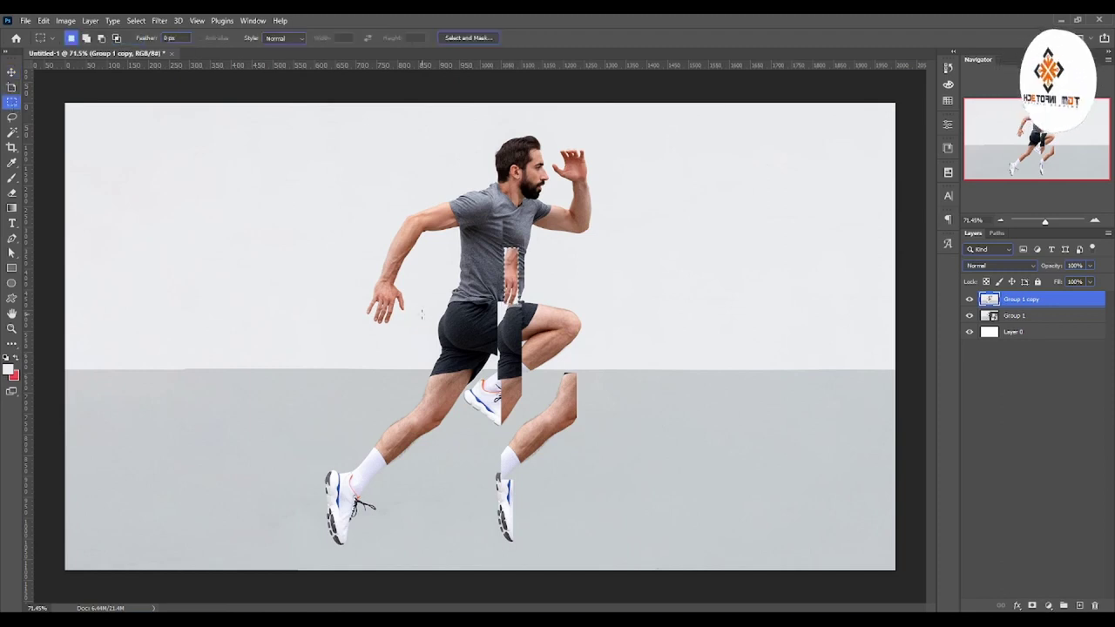
left_click_drag(496, 464, 532, 555)
key("v")
left_click_drag(501, 491, 512, 495)
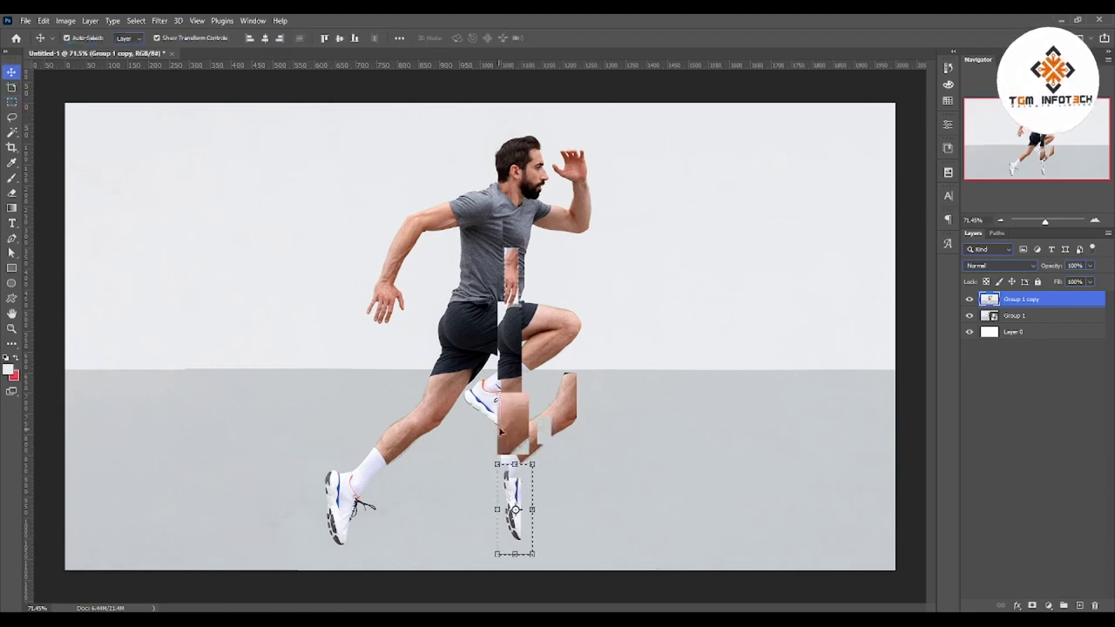
key("ctrl+d")
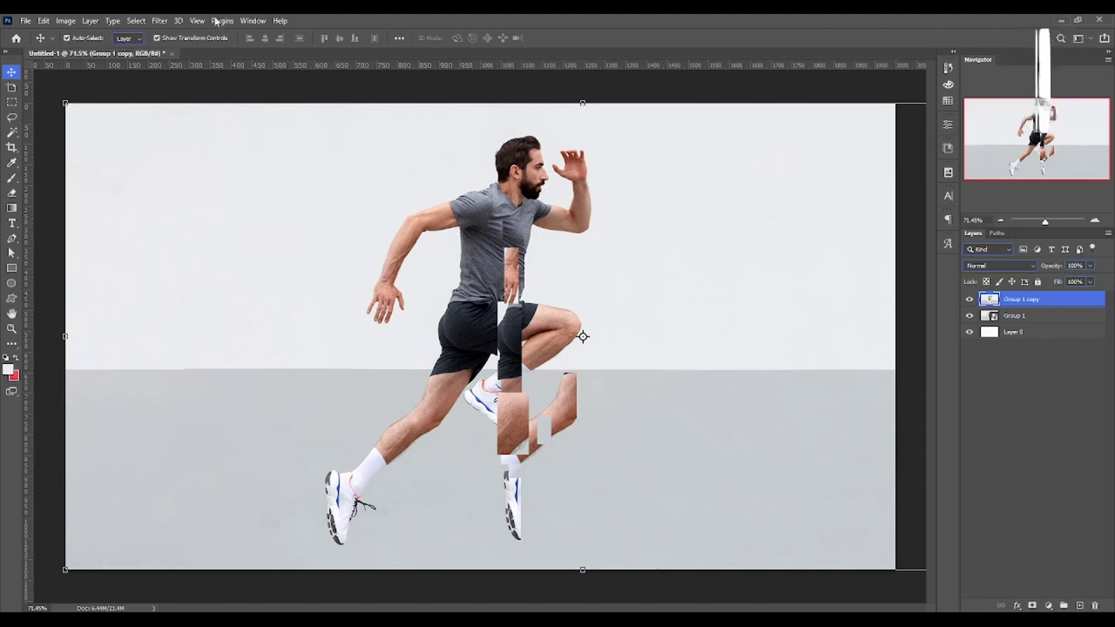
- Use the Single Column Marquee tool to select a 1 px column through the runner
left_click(12, 103)
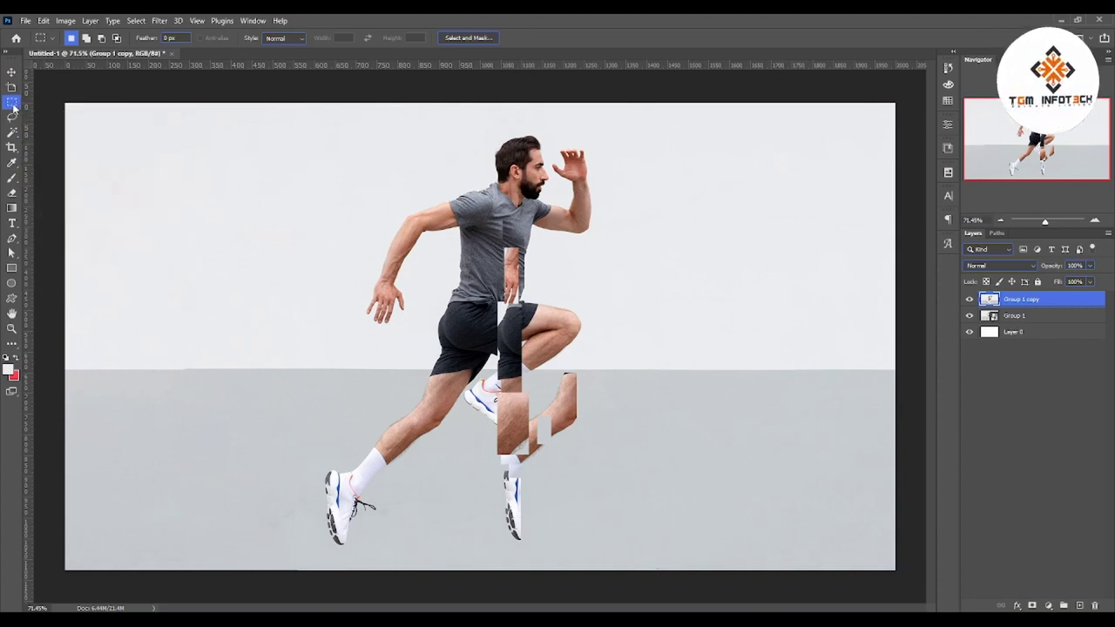
left_click(14, 344)
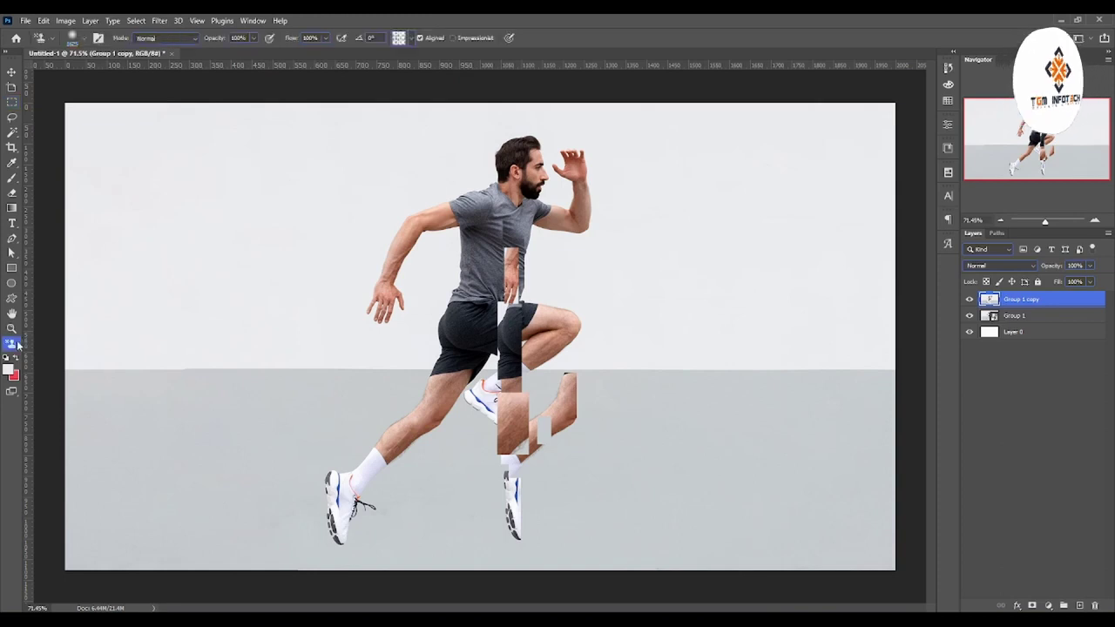
right_click(18, 345)
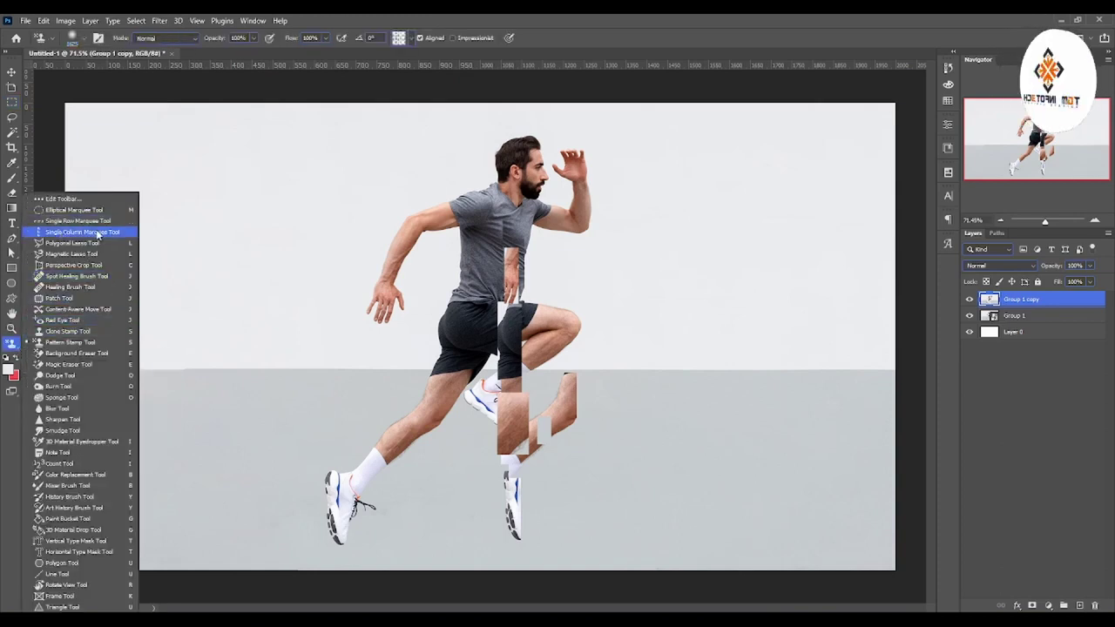
left_click(12, 104)
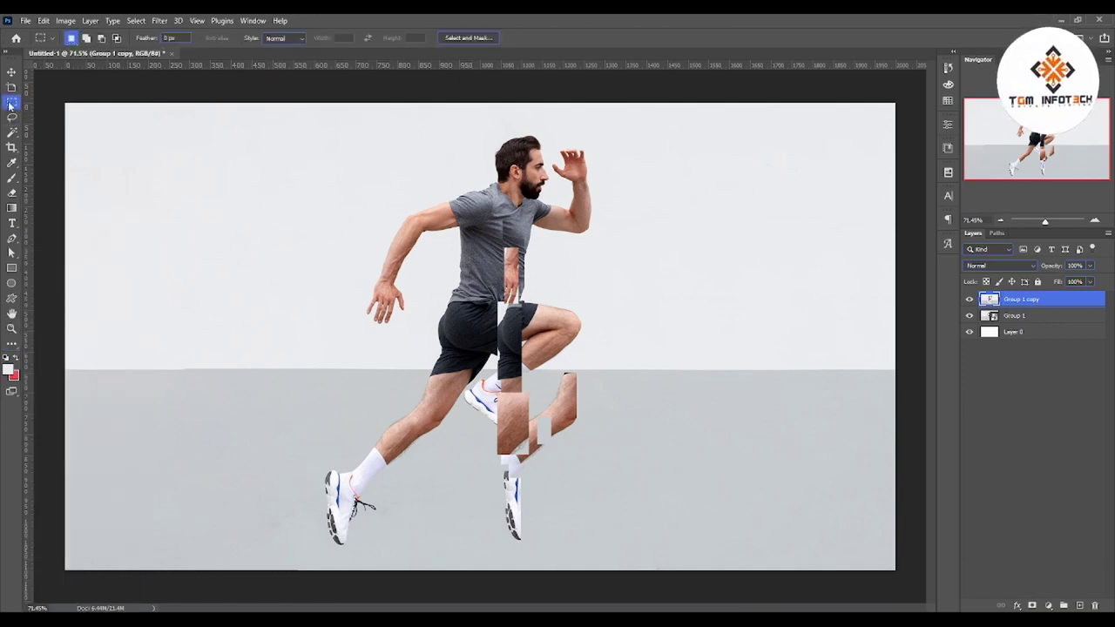
mouse_move(12, 102)
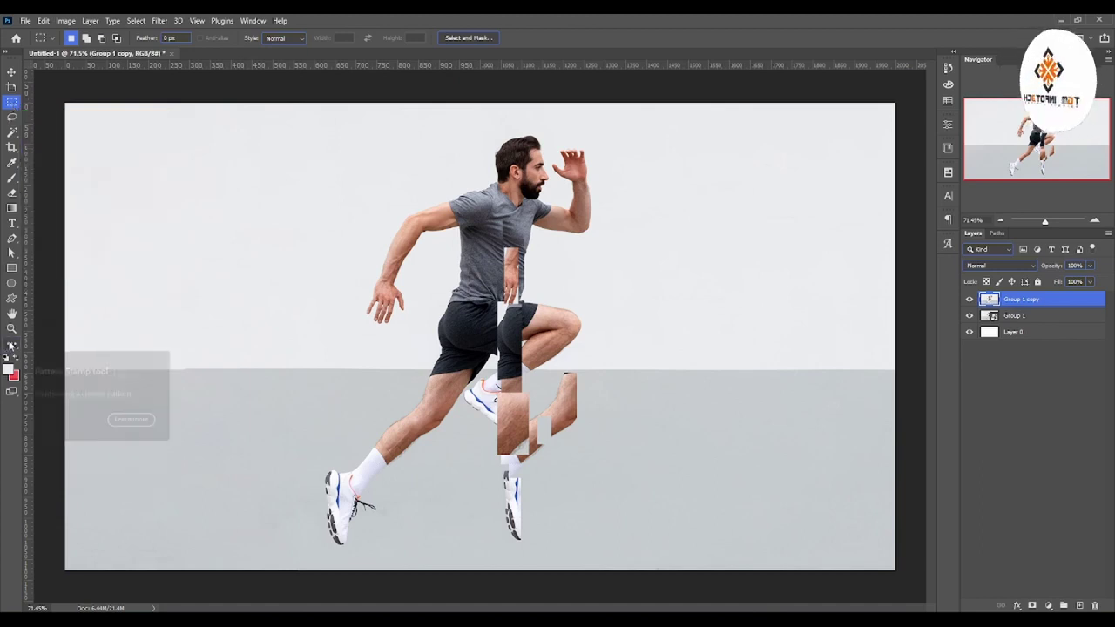
left_click(11, 344)
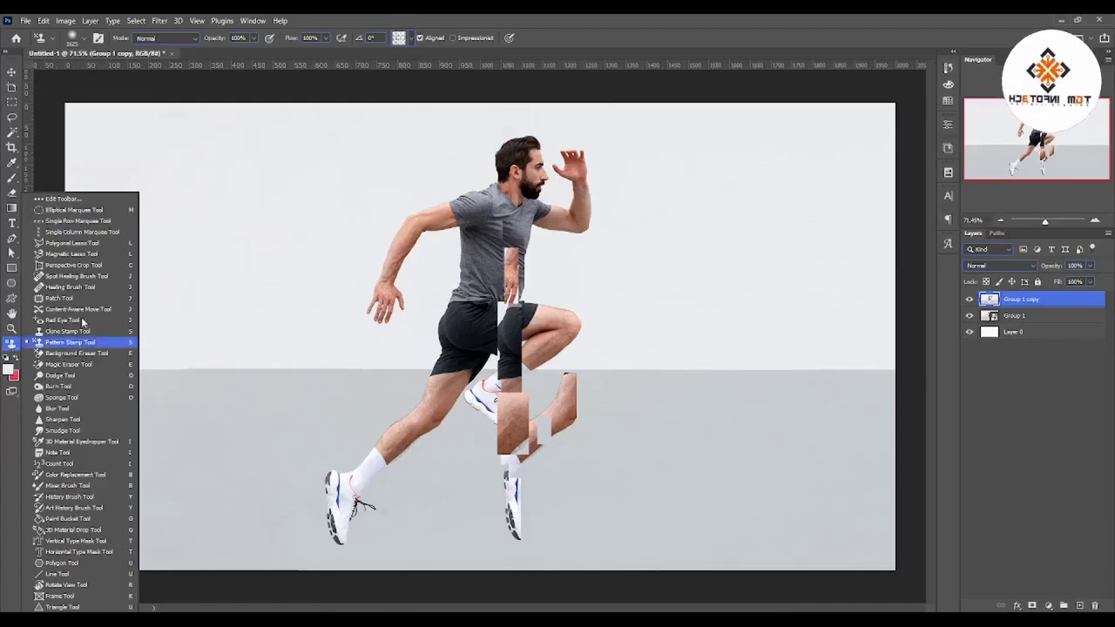
left_click(85, 236)
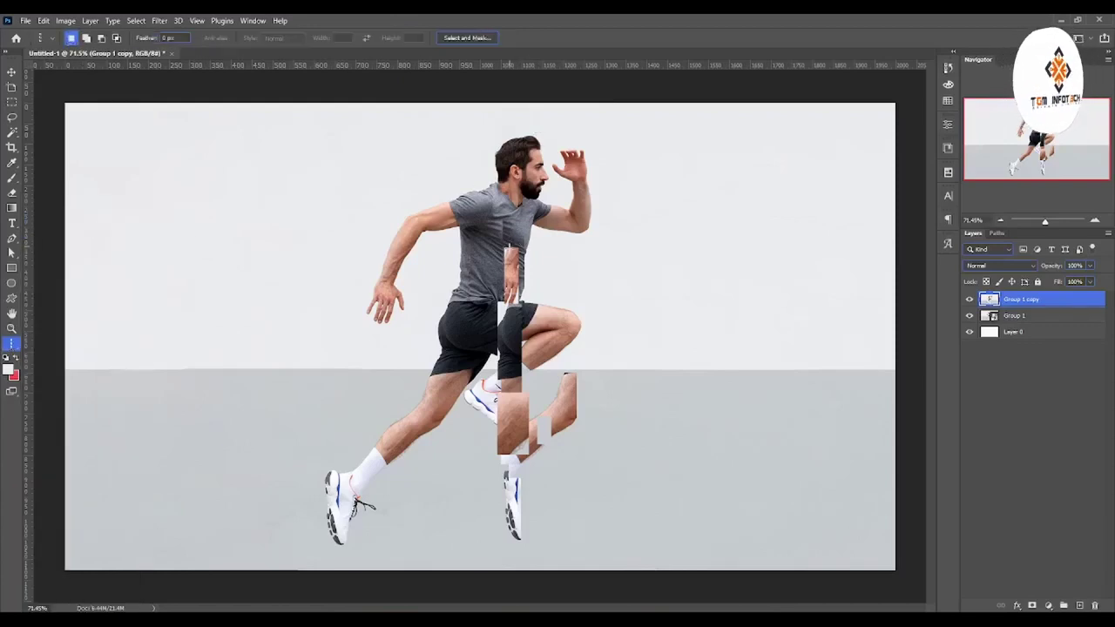
left_click(509, 265)
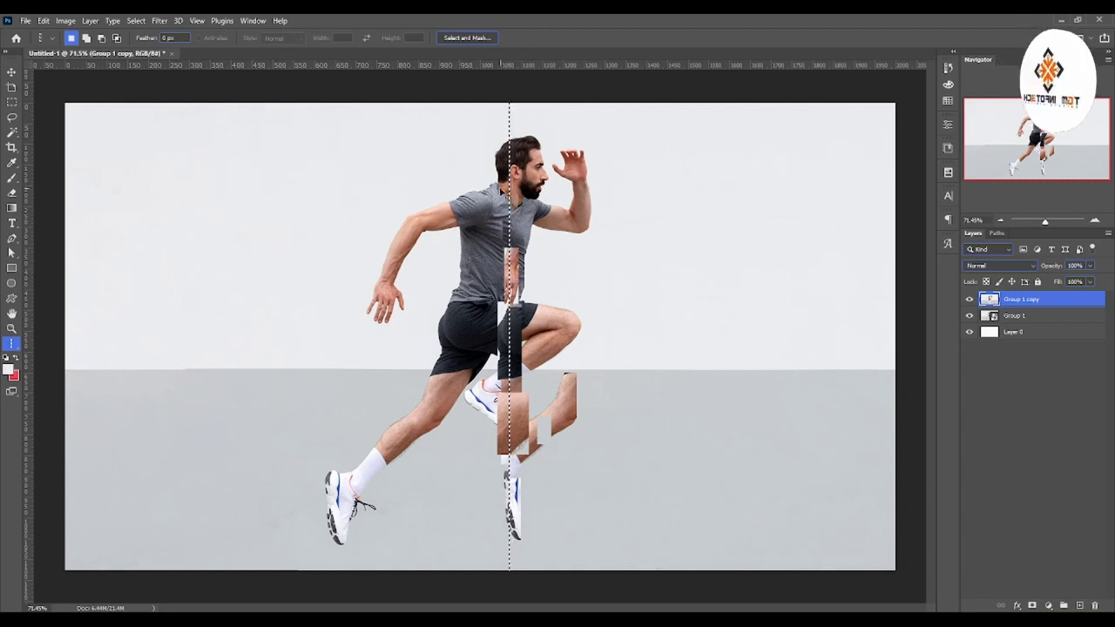
- Copy the 1 px column to new Layer 1 from Group 1 copy, then hide Group 1 copy
key("ctrl+j")
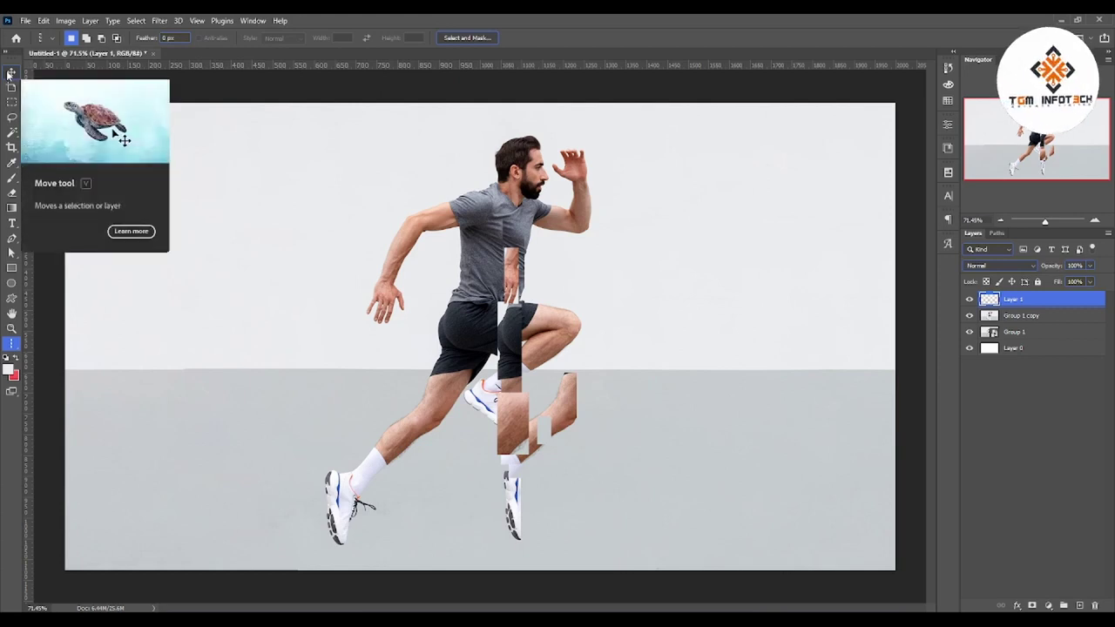
key("ctrl+z")
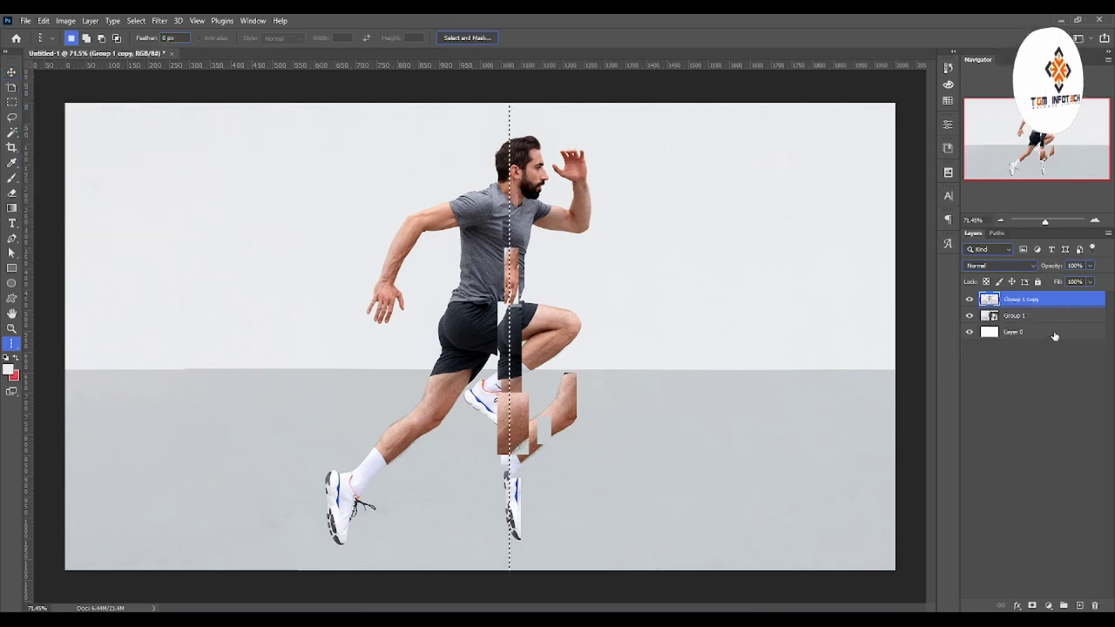
left_click(1048, 324, "ctrl")
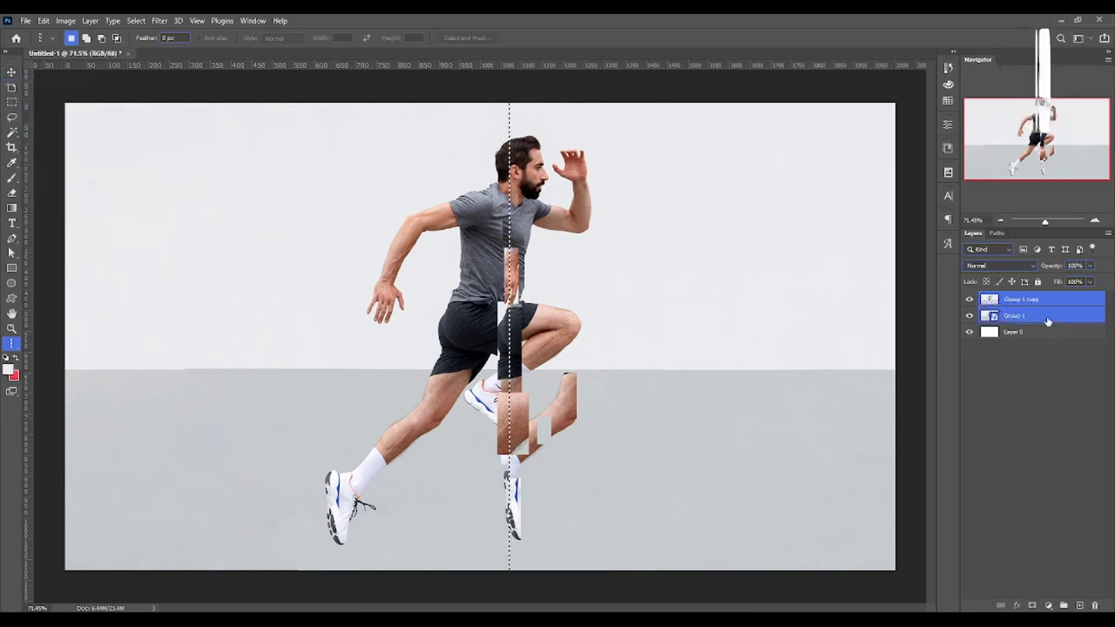
left_click(1048, 308)
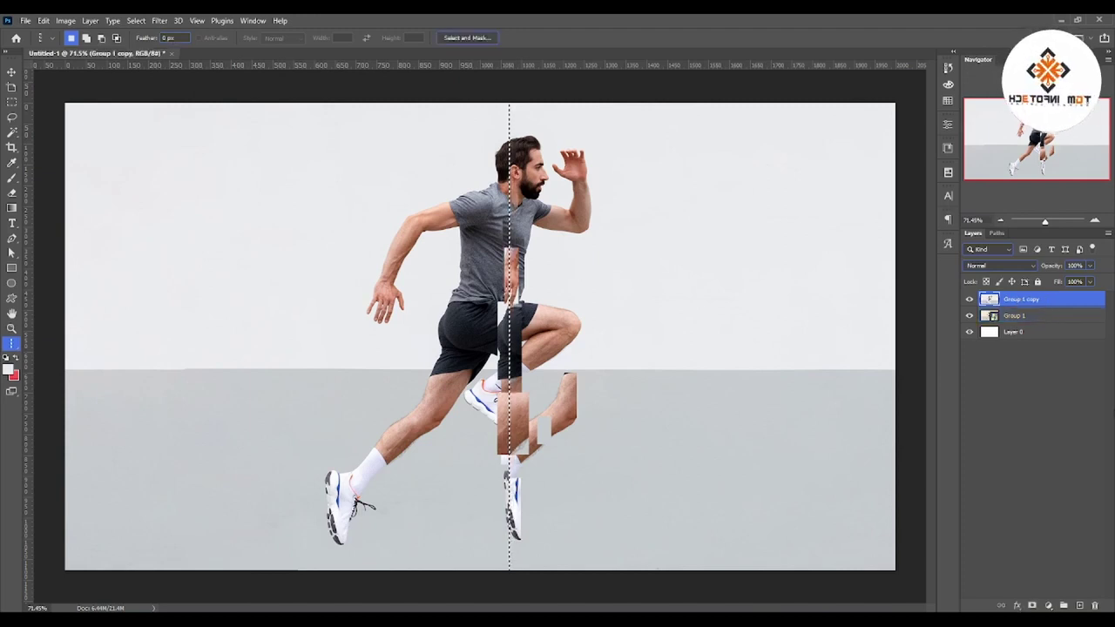
key("ctrl+j")
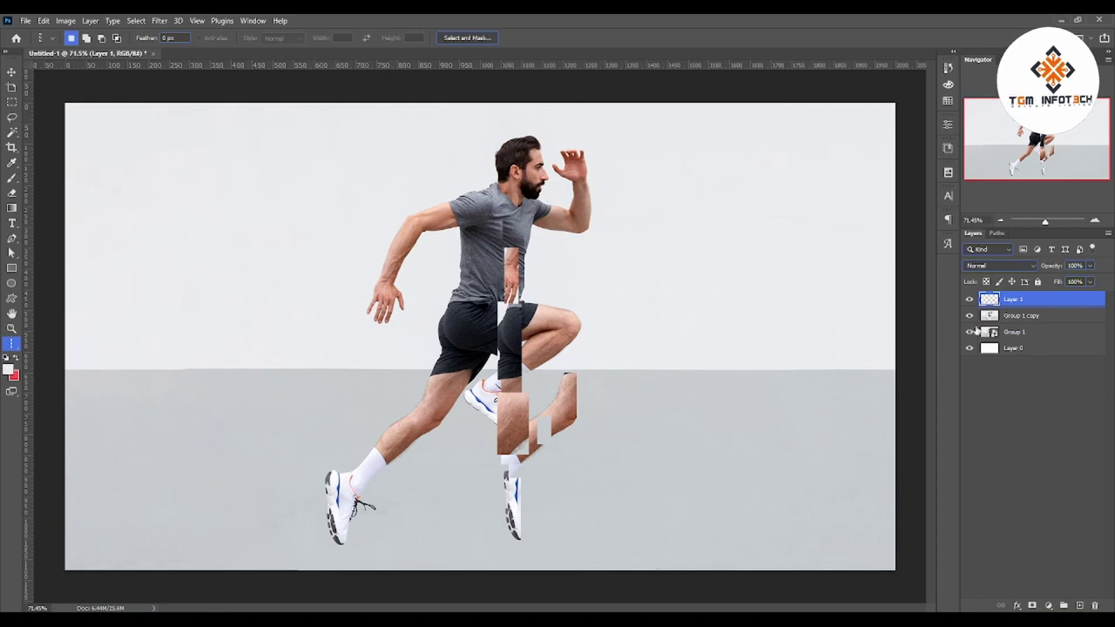
left_click(970, 315)
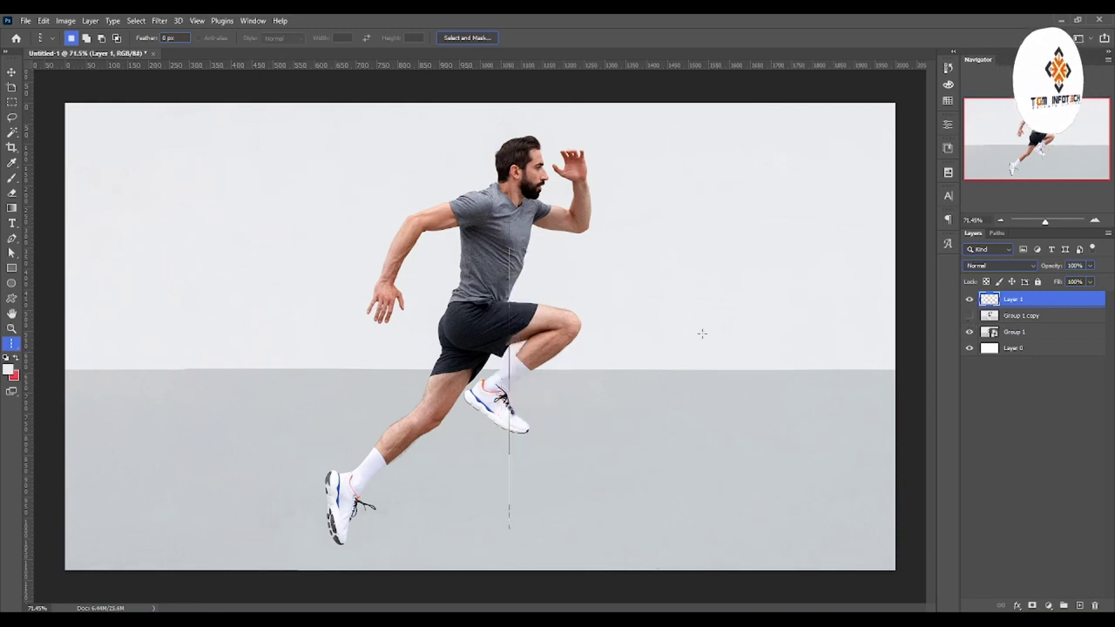
- Hide Group 1, stretch the column leftward into streaks, then undo the stretch and layer copy
left_click(970, 333)
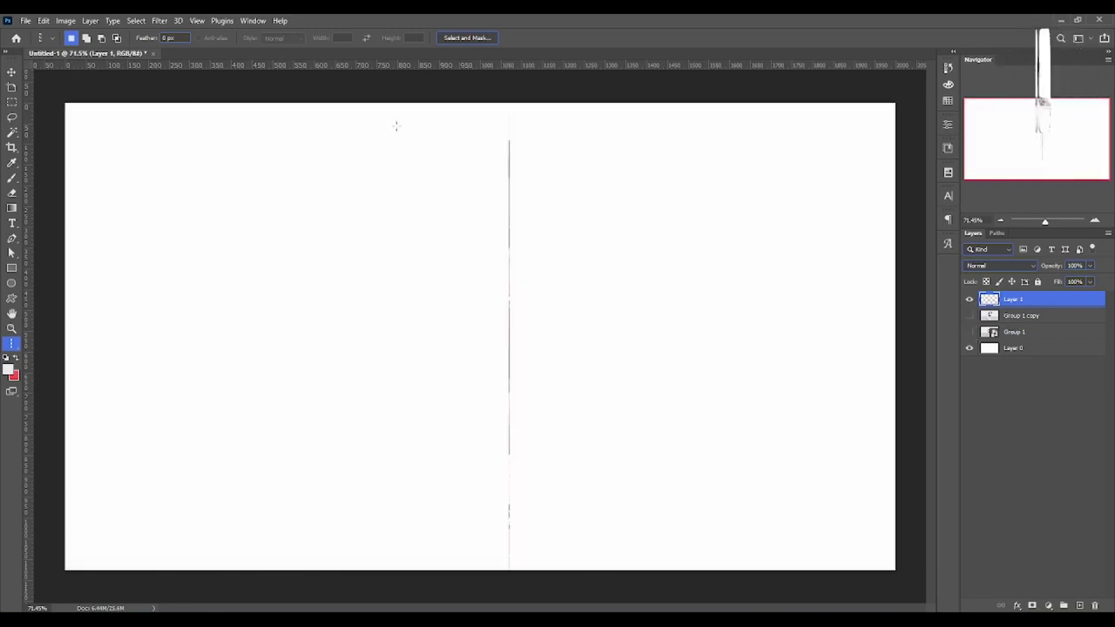
left_click(11, 71)
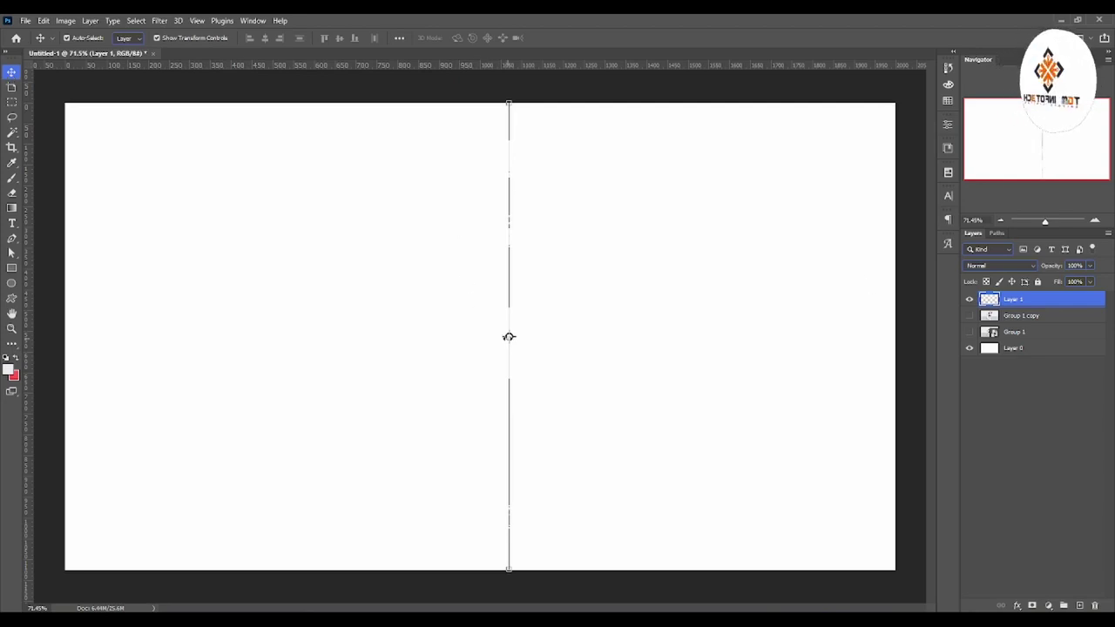
mouse_move(508, 336)
left_mouse_down()
mouse_move(205, 359)
mouse_move(62, 336)
left_mouse_up()
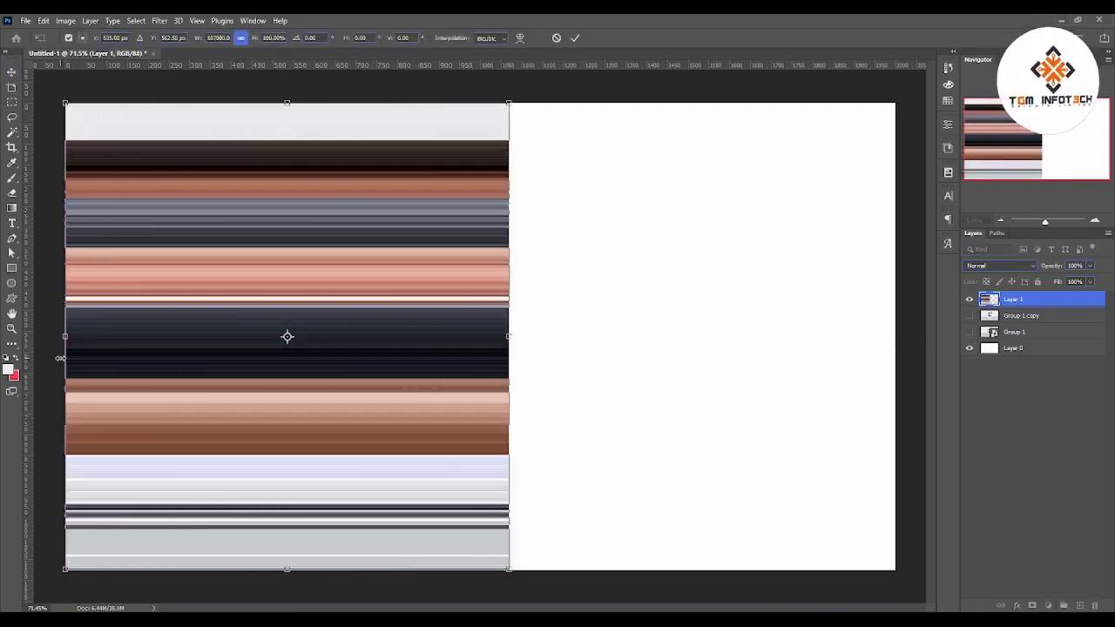
key("Return")
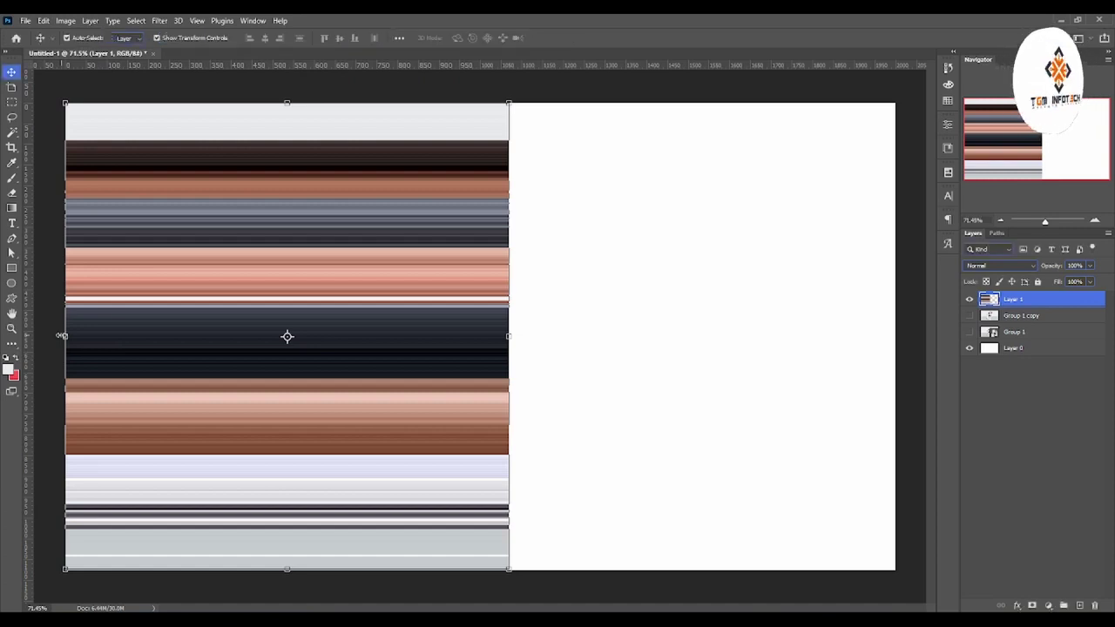
key("ctrl+z")
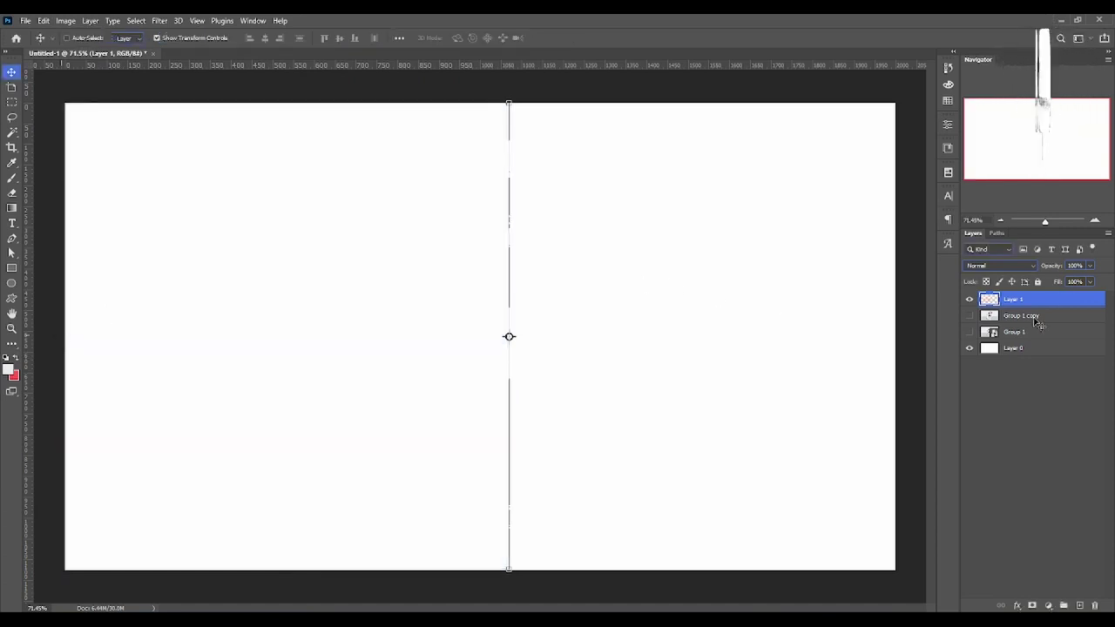
key("ctrl+z")
key("ctrl+z")
key("ctrl+z")
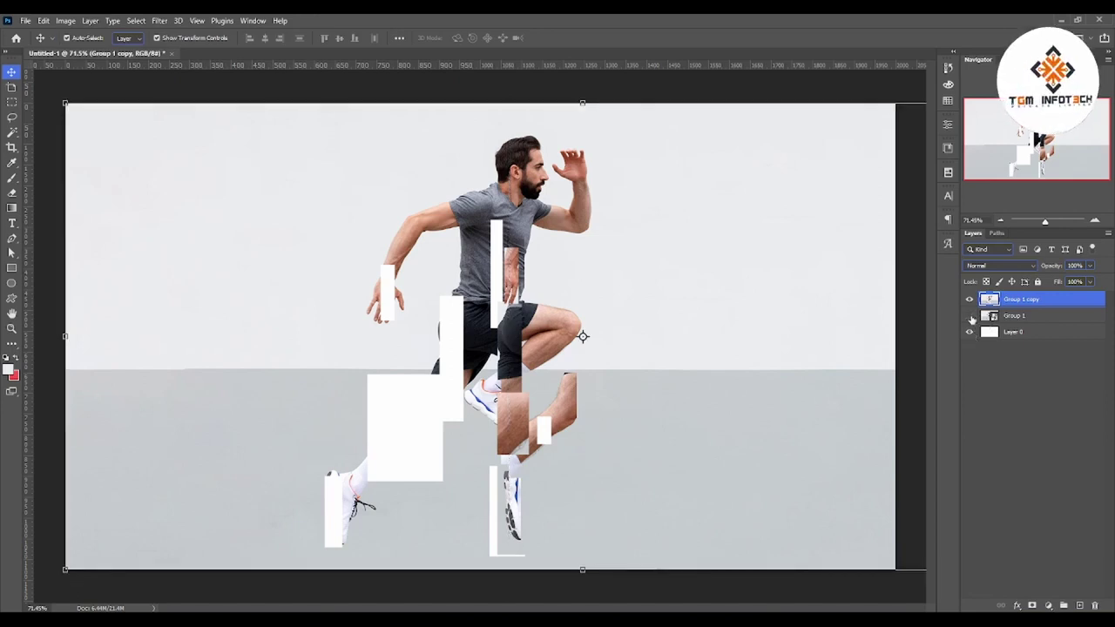
- Show Group 1, reselect a 1 px column through the runner, and copy it to Layer 1
left_click(970, 318)
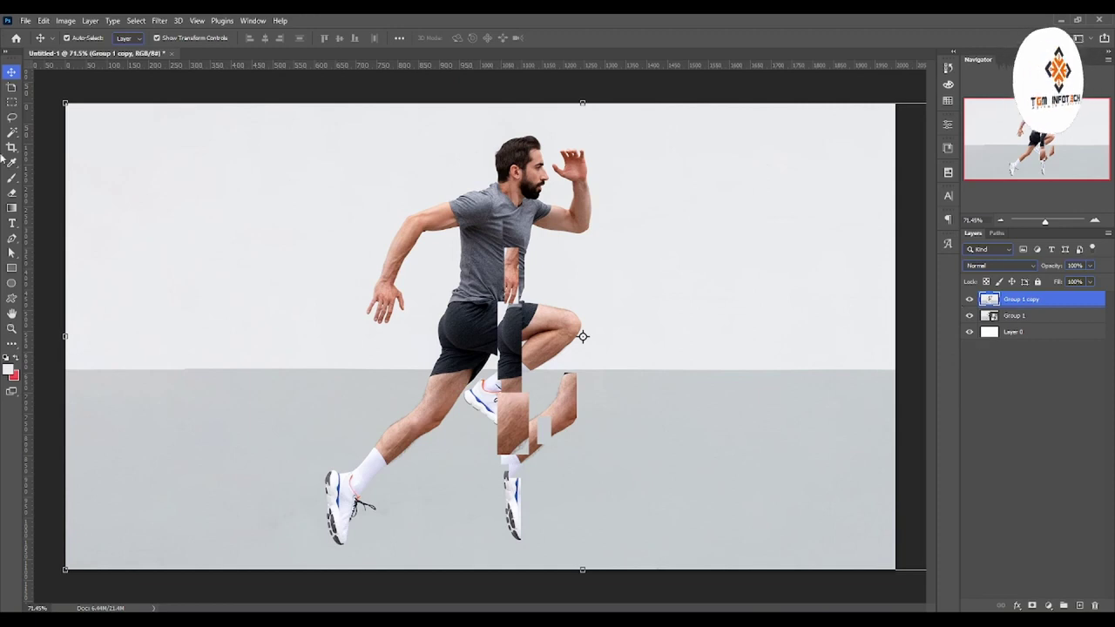
left_click(11, 346)
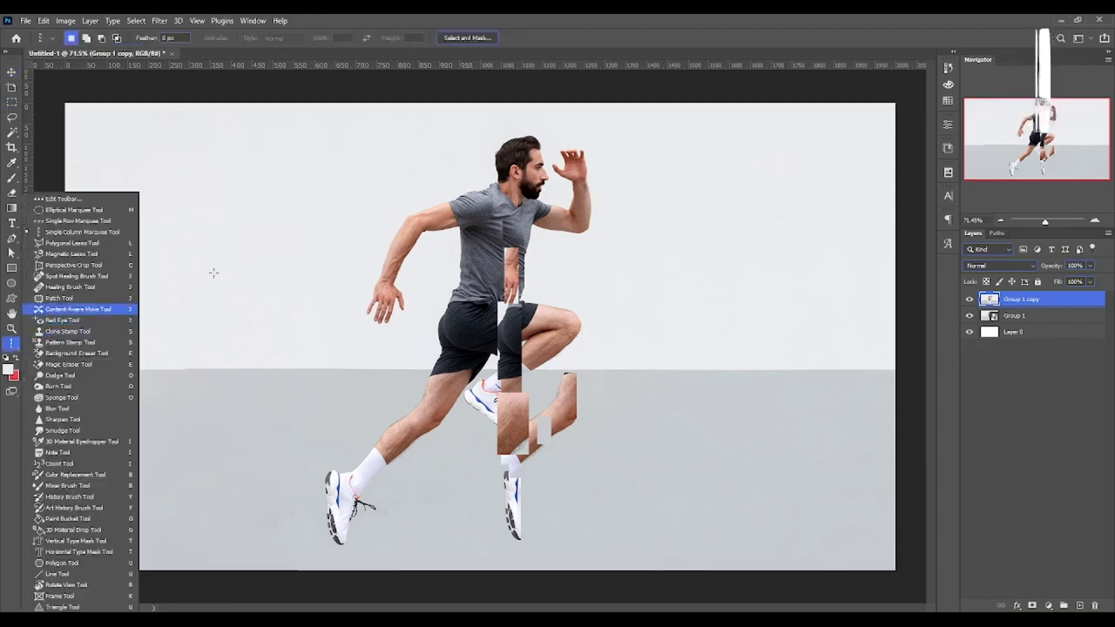
left_click(55, 233)
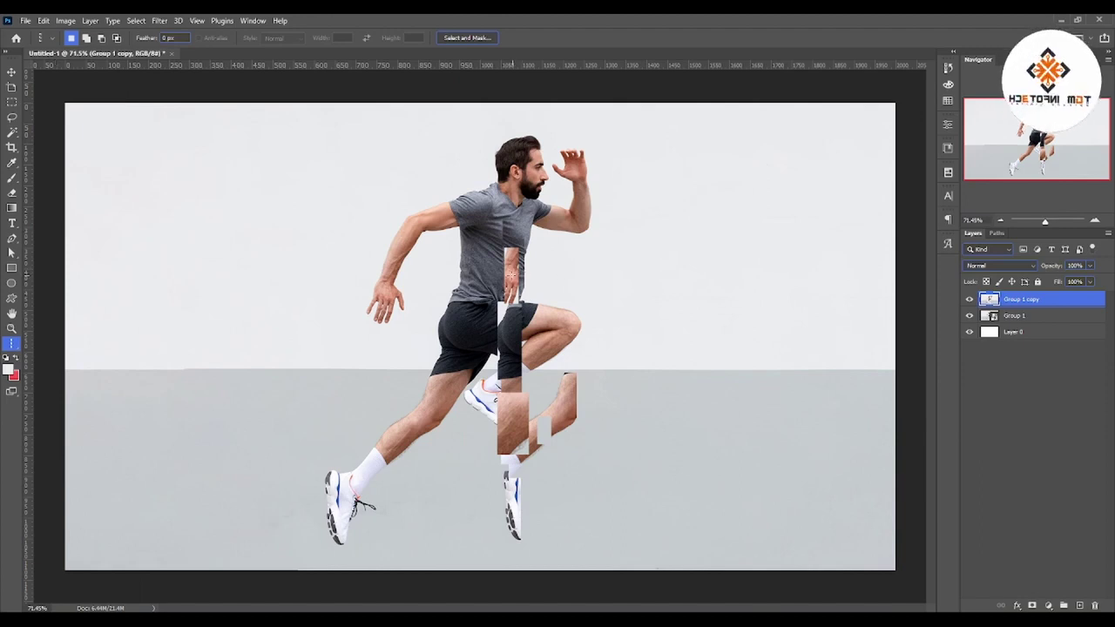
left_click_drag(512, 275, 508, 274)
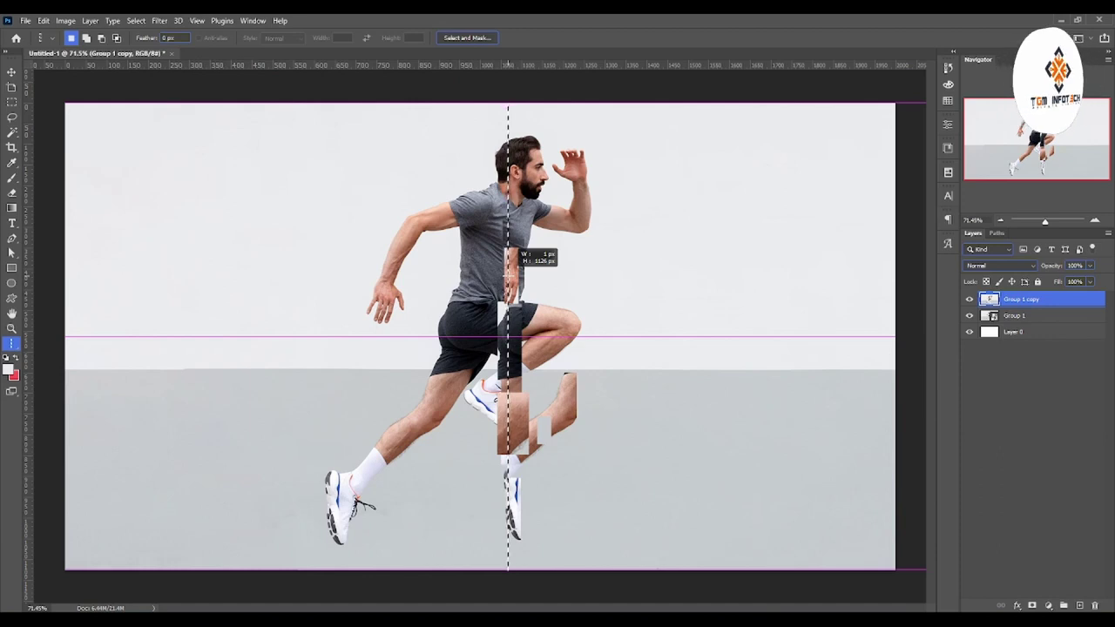
left_click_drag(508, 275, 508, 275)
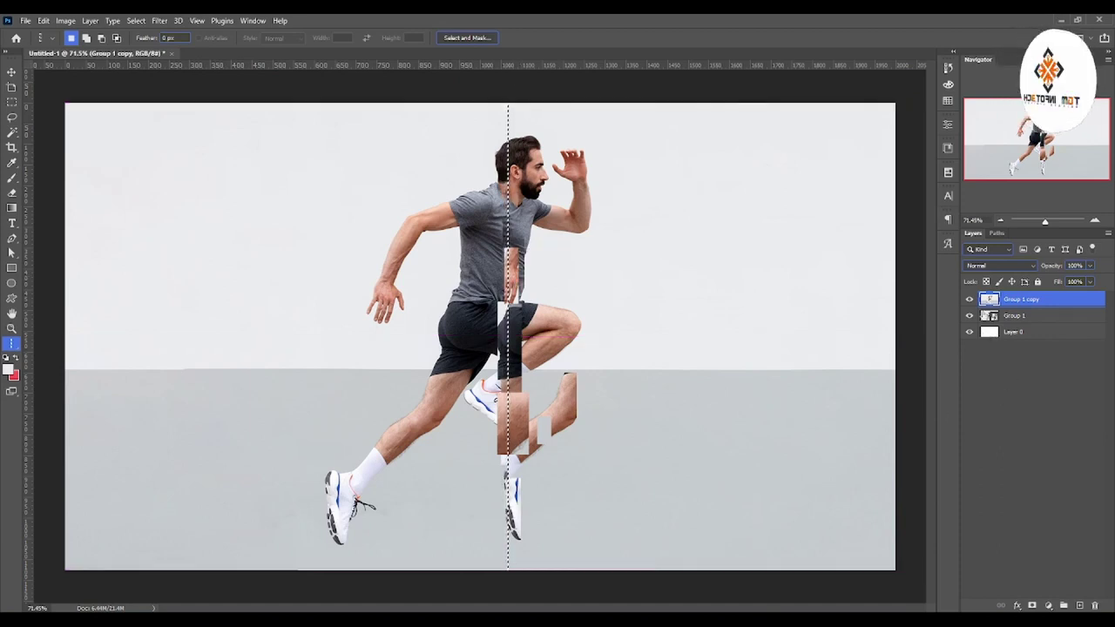
left_click(970, 299)
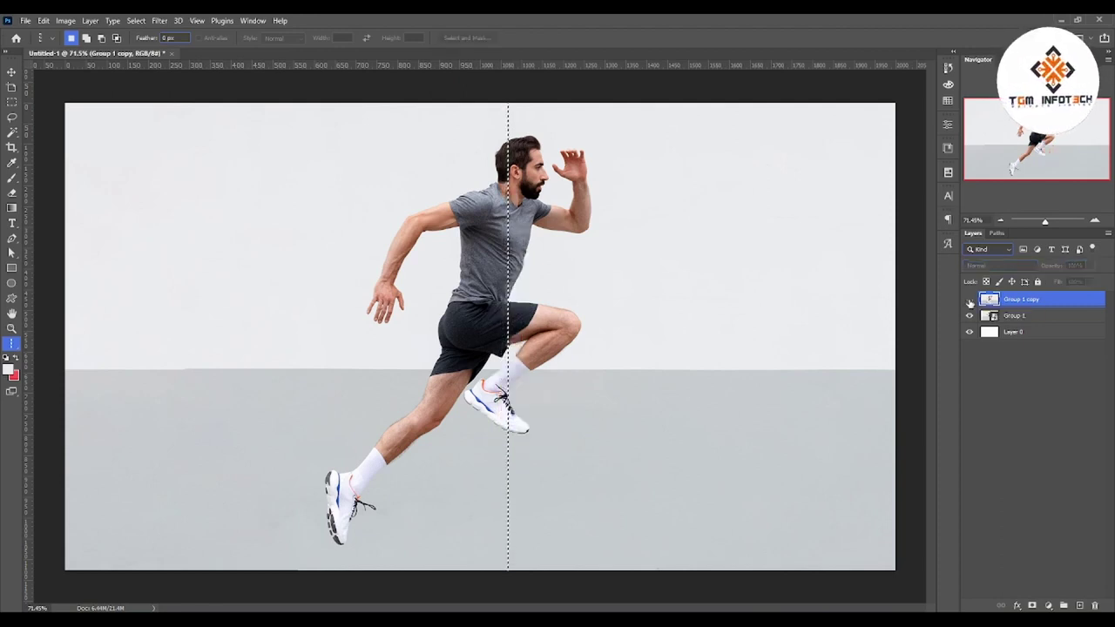
left_click(969, 316)
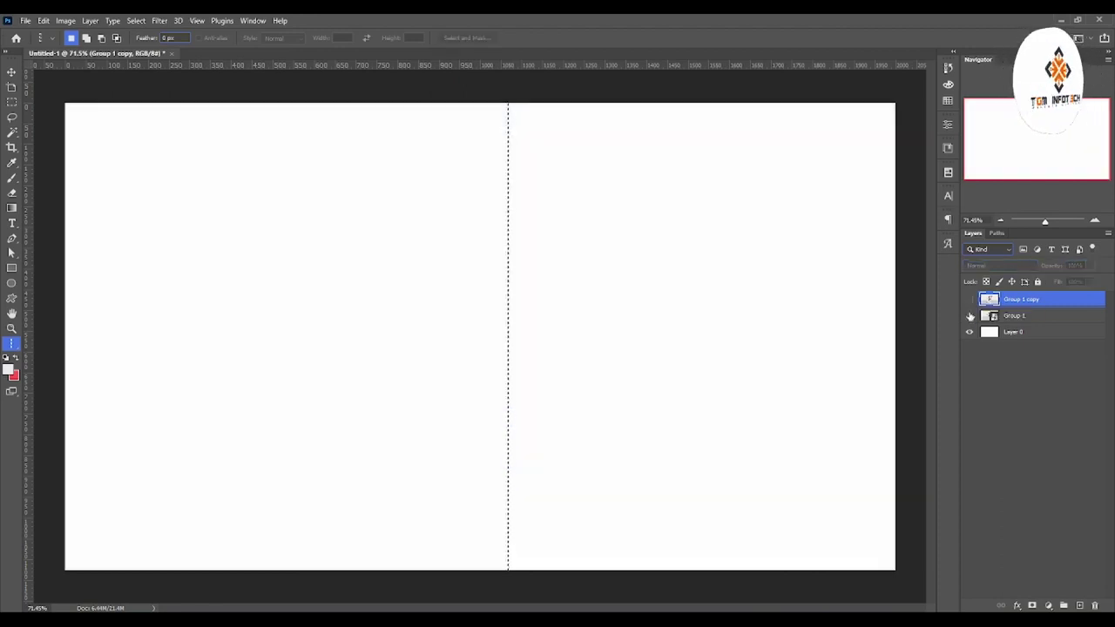
left_click(970, 300)
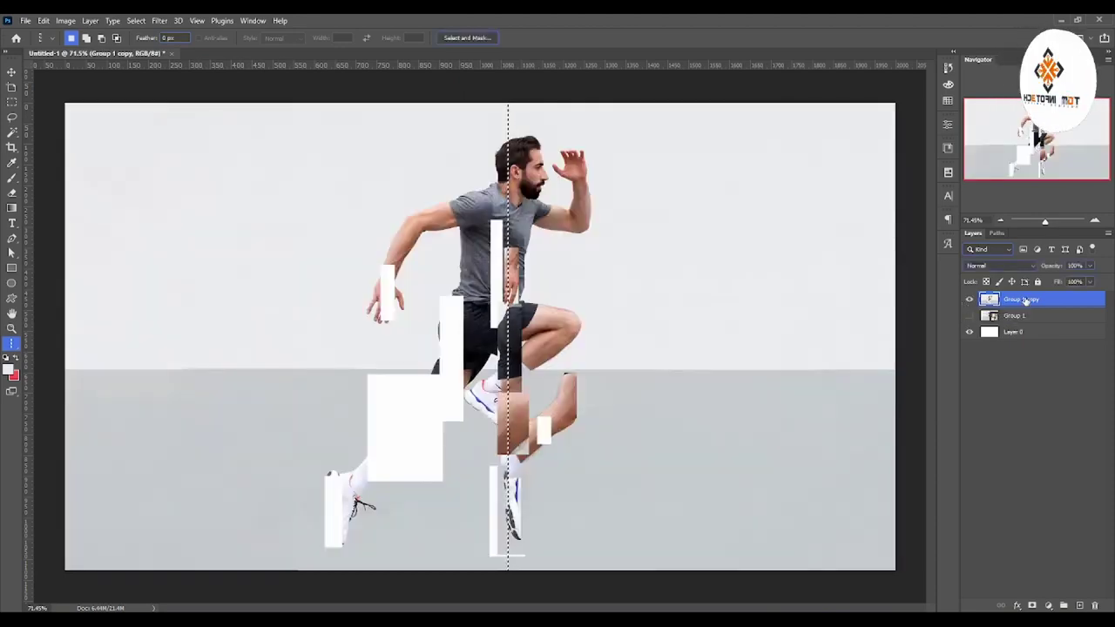
key("ctrl+d")
key("ctrl+shift+alt+n")
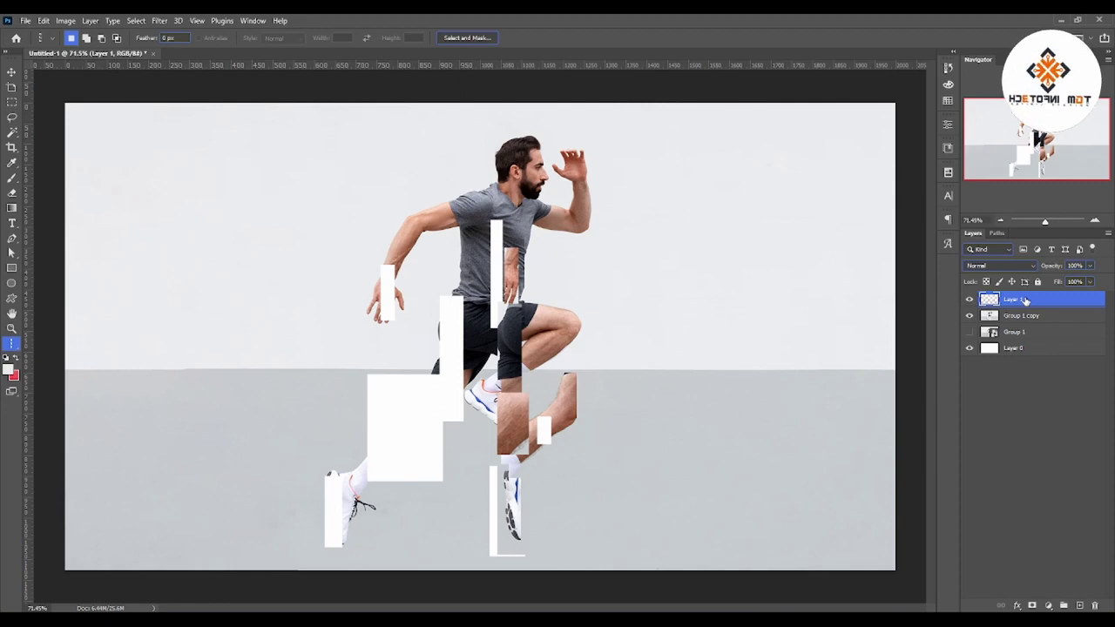
- Stretch the column layer leftward into wide horizontal streaks across the left half
left_click(12, 71)
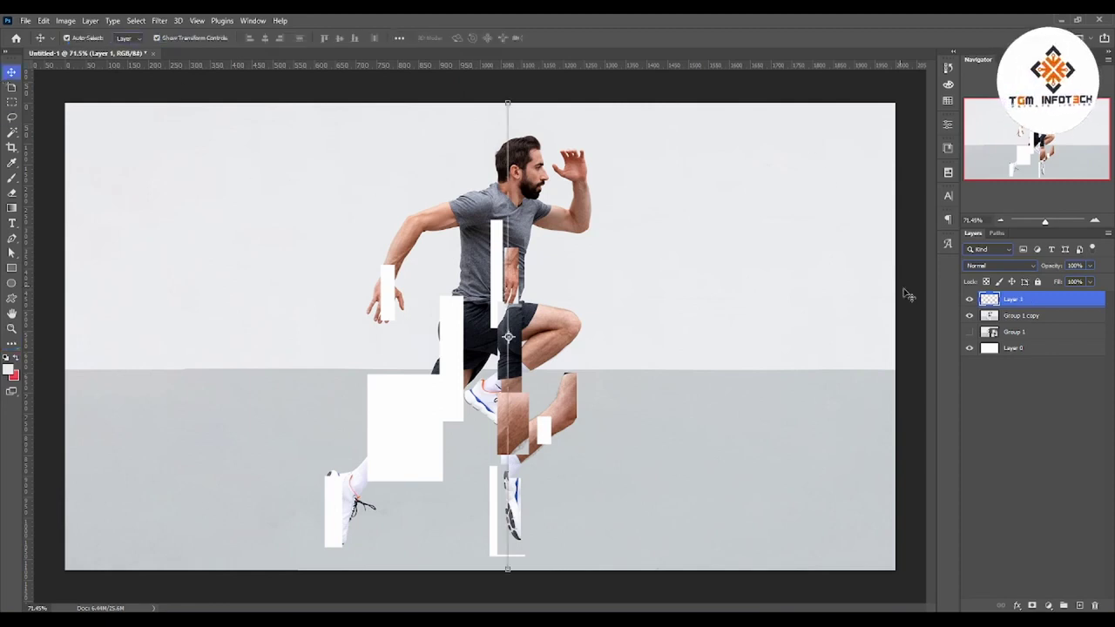
left_click(968, 315)
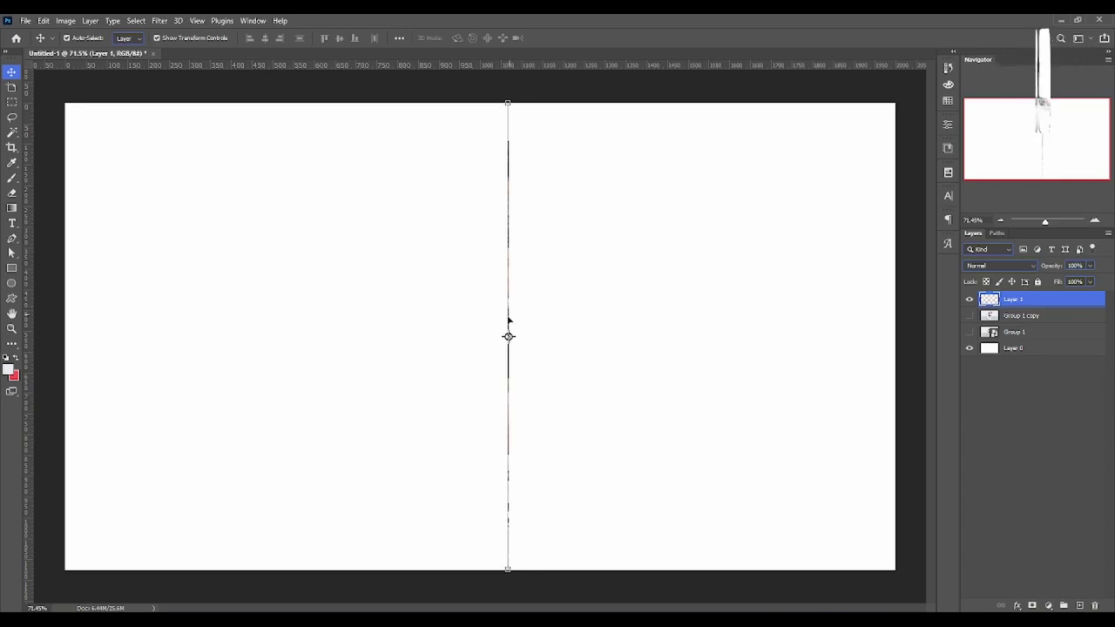
mouse_move(508, 337)
left_mouse_down()
mouse_move(334, 346)
mouse_move(497, 337)
mouse_move(61, 337)
left_mouse_up()
key("Return")
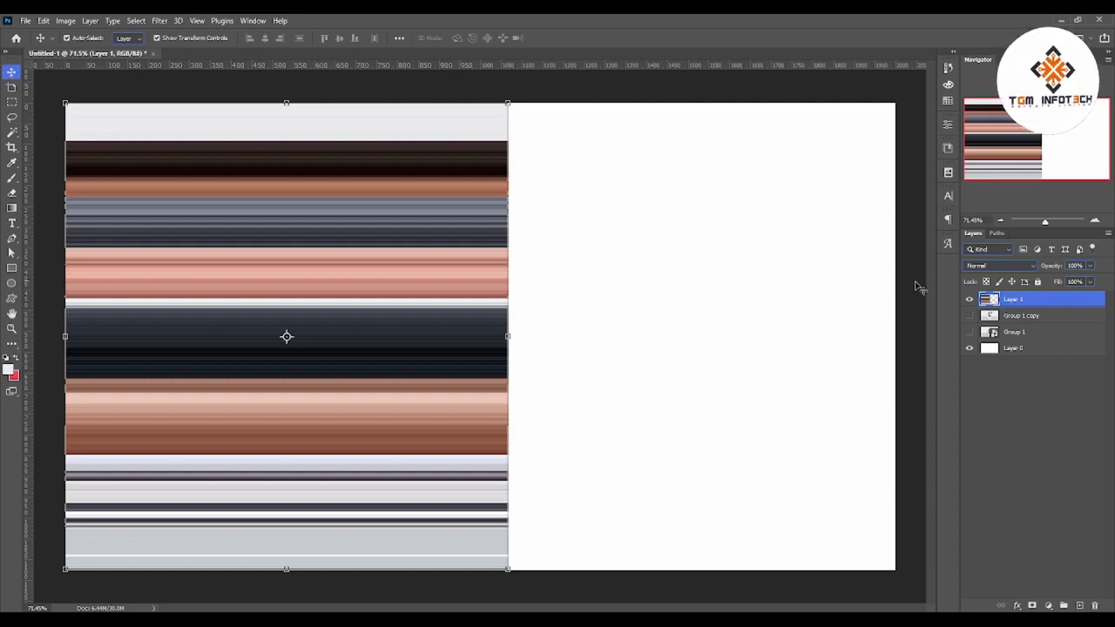
- Show the runner in Group 1 and nudge the streak layer slightly upward
left_click(1079, 335)
left_click(970, 333)
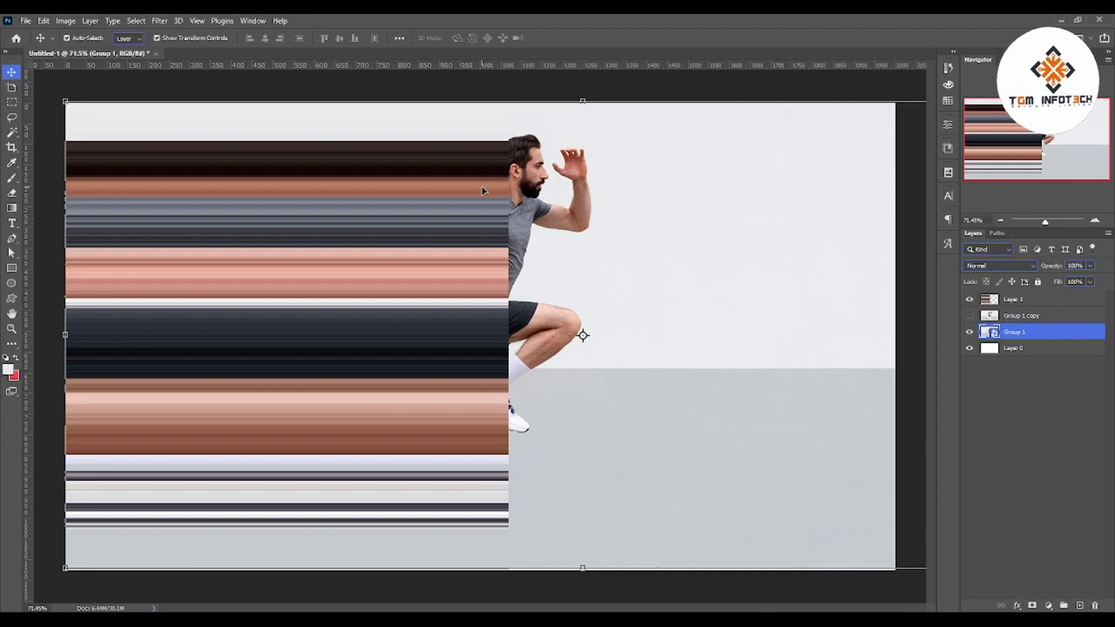
left_click(1071, 300)
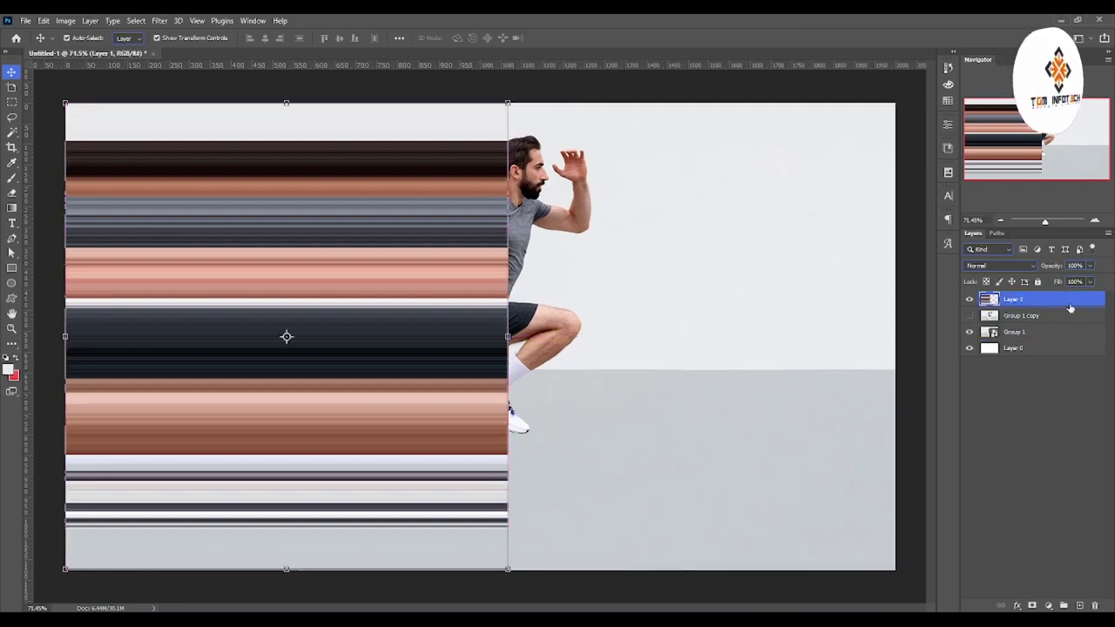
key("Up")
key("Up")
key("Up")
key("Up")
key("Up")
key("Up")
key("Up")
key("Up")
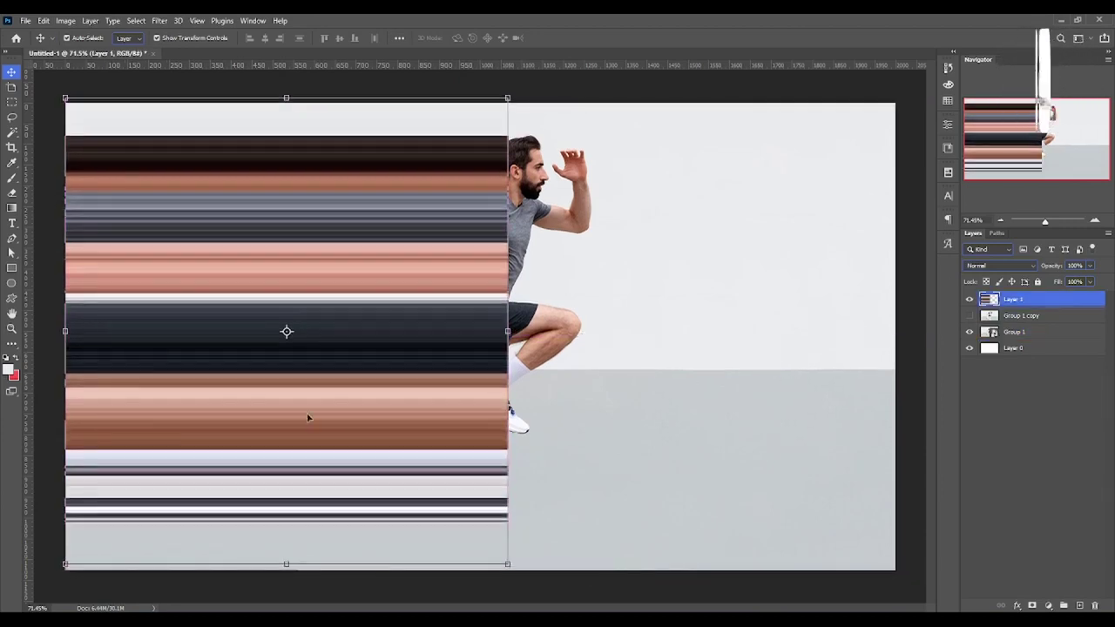
- Lower Layer 1 opacity to 67%, add a blank layer mask, and pick a smaller brush
left_click(1090, 266)
left_click_drag(1090, 278, 1068, 284)
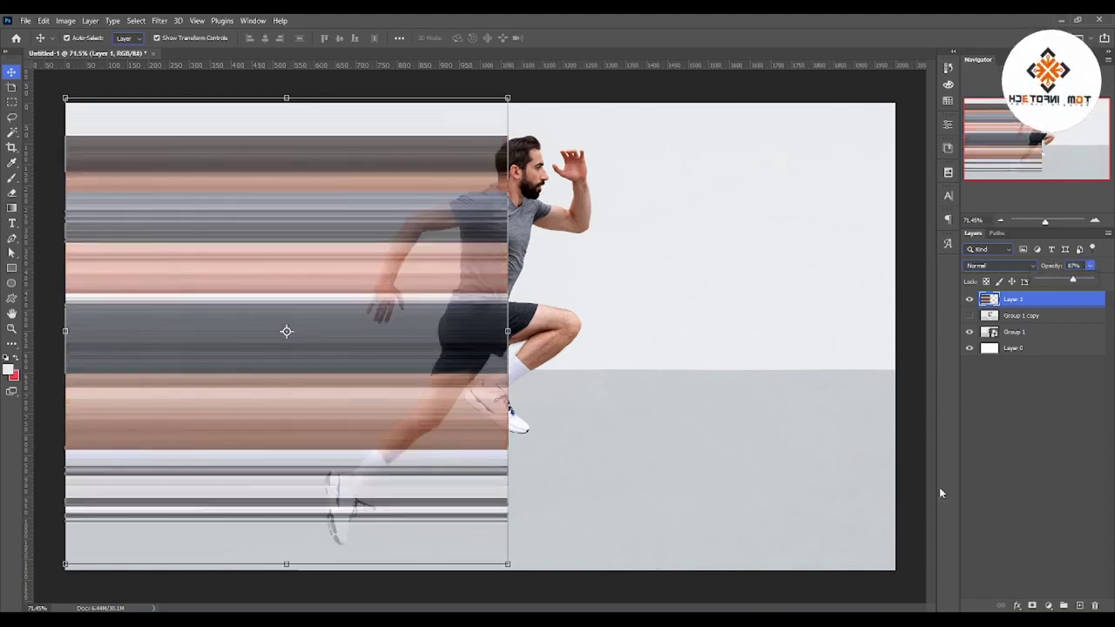
left_click(1033, 605)
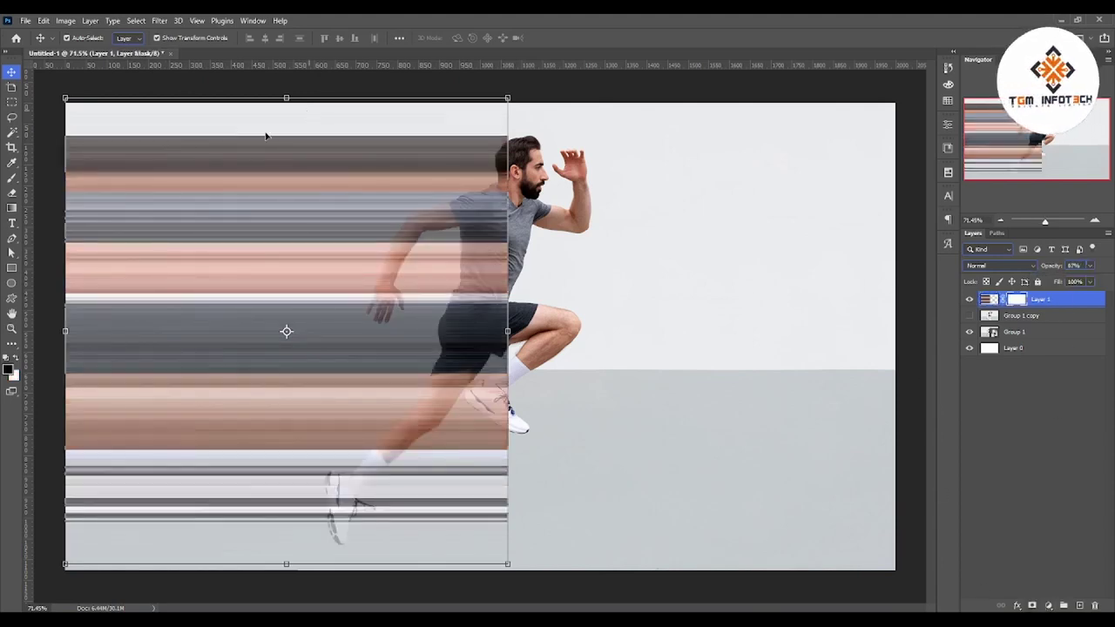
left_click(12, 176)
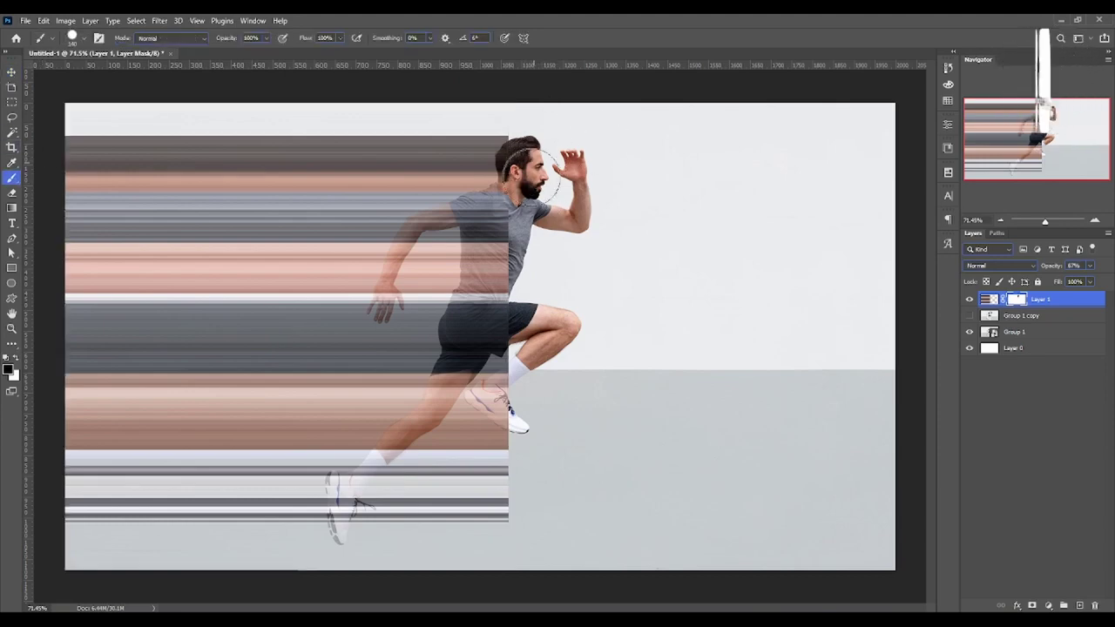
right_click(527, 174, "alt")
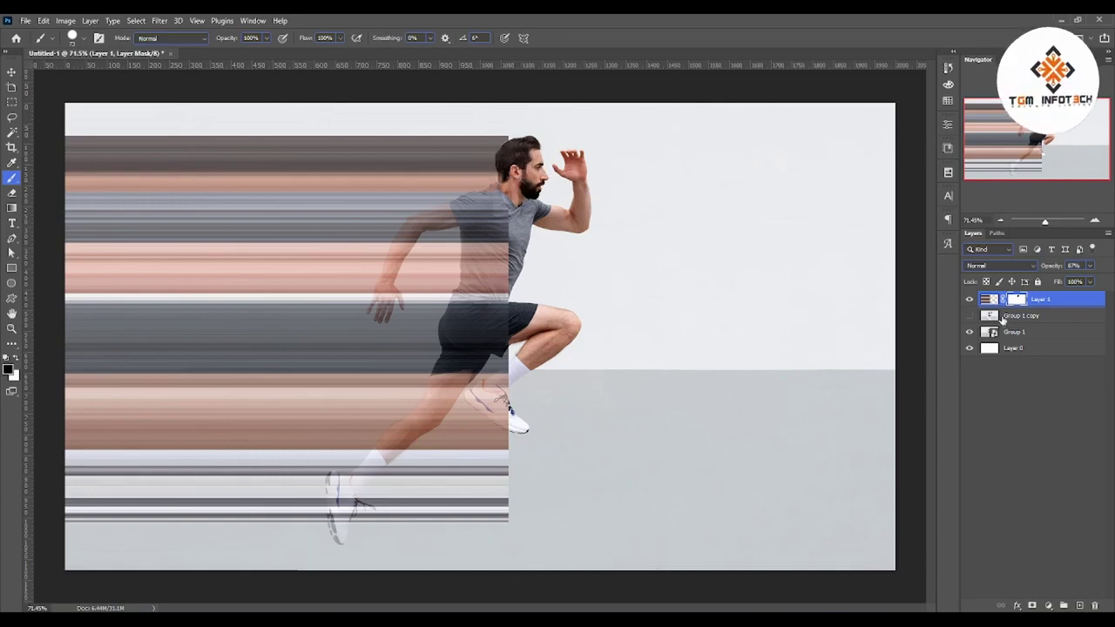
- Hide the streak layer and select the runner on Group 1 with Select Subject
left_click(969, 299)
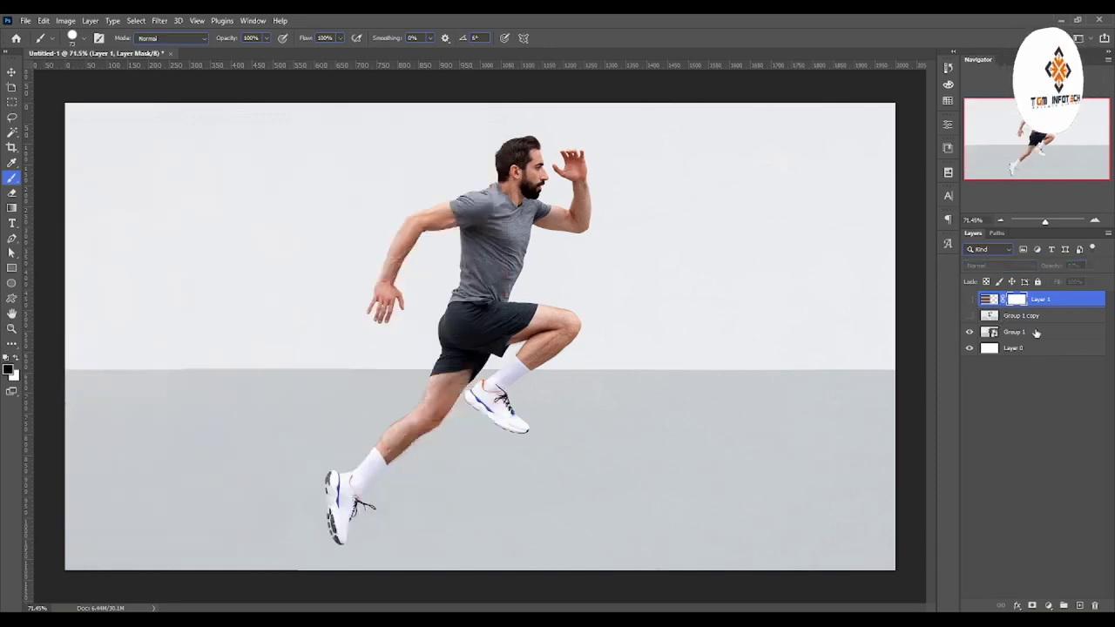
left_click(1035, 332)
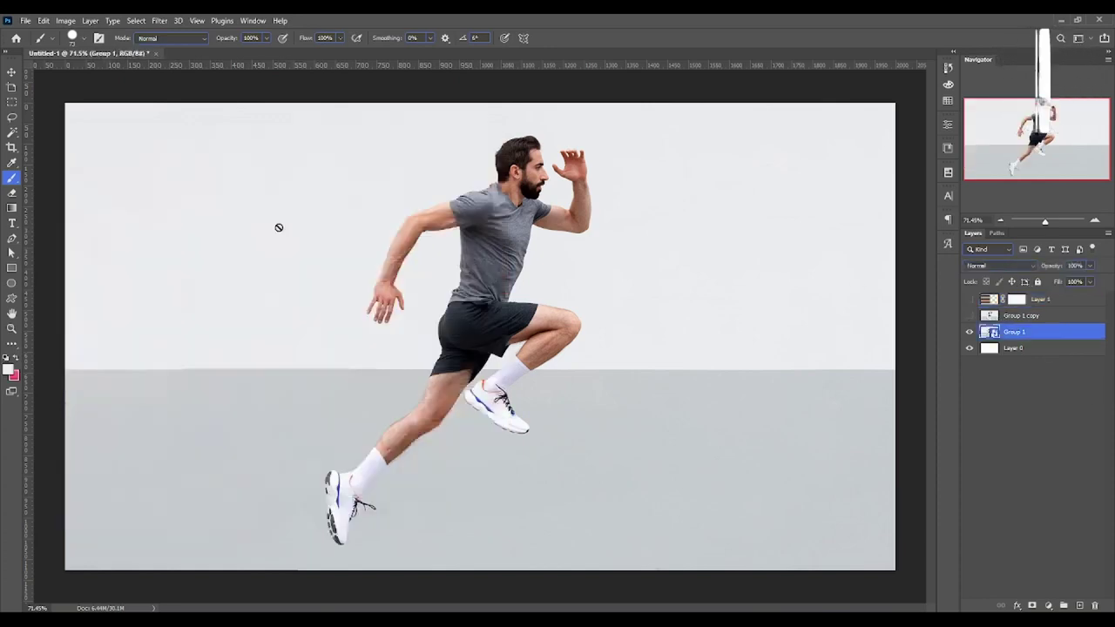
left_click(11, 131)
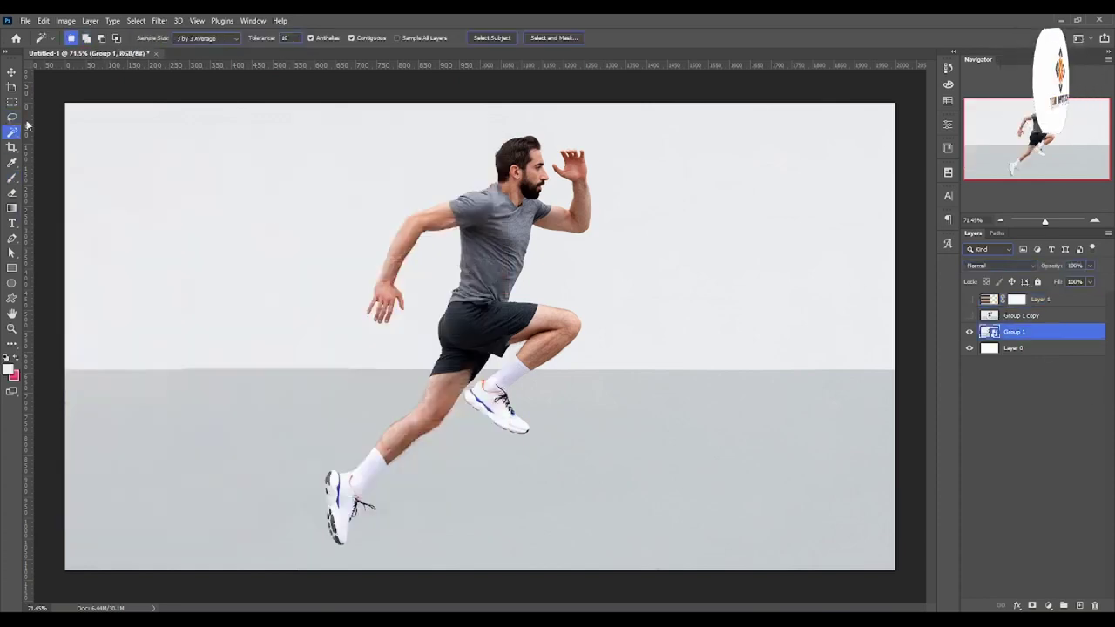
left_click(487, 35)
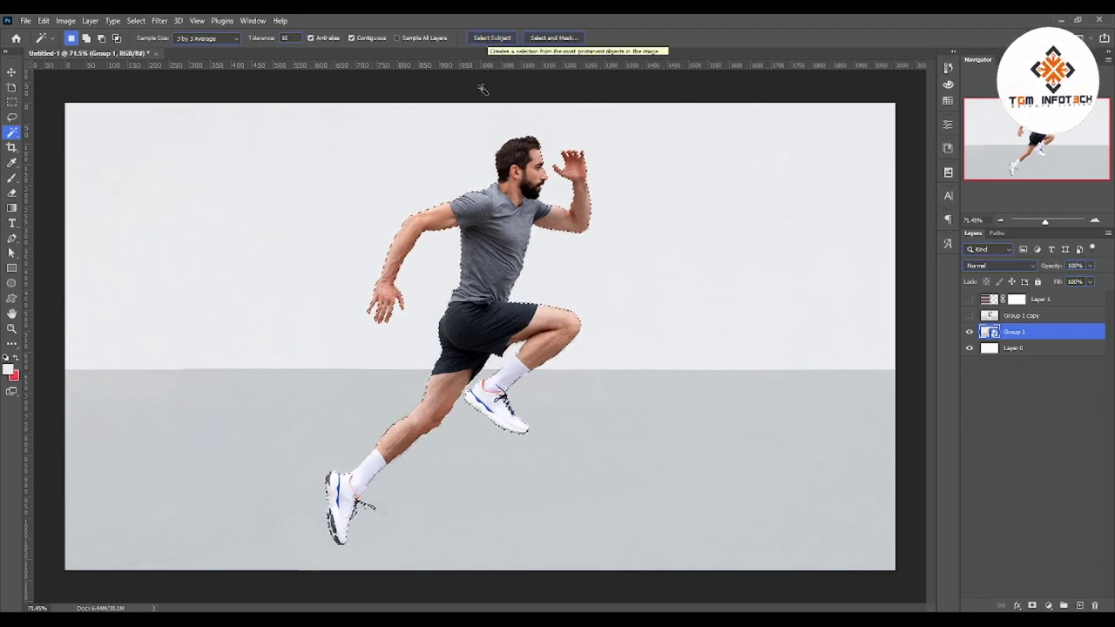
- Fill Layer 1's mask with black over the runner selection, then deselect
left_click(1063, 300)
left_click(969, 299)
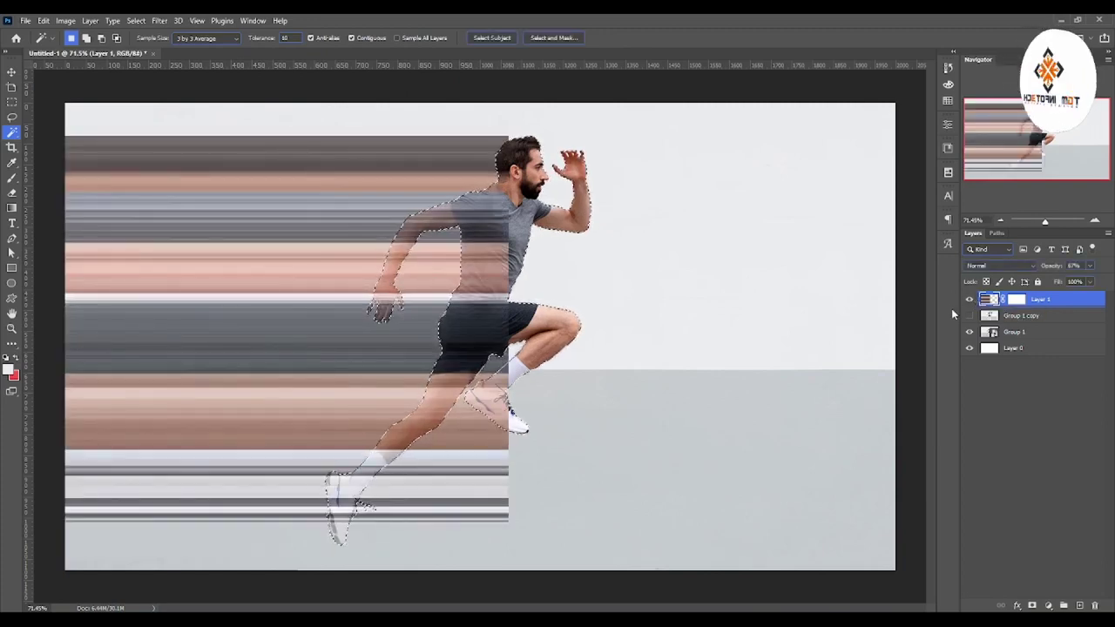
left_click(1016, 299)
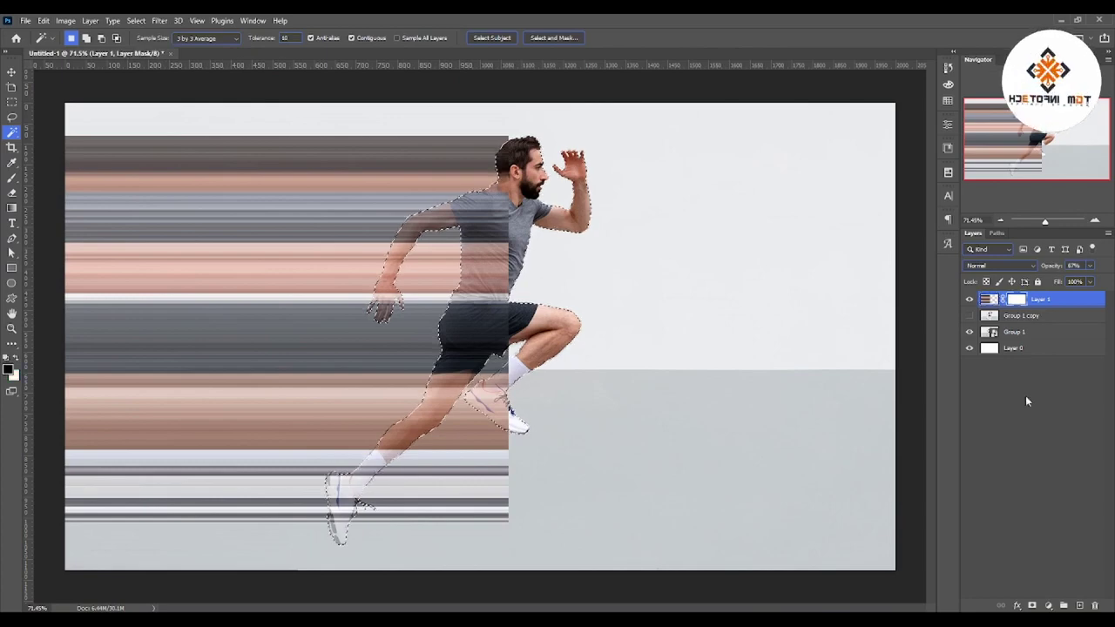
key("alt+BackSpace")
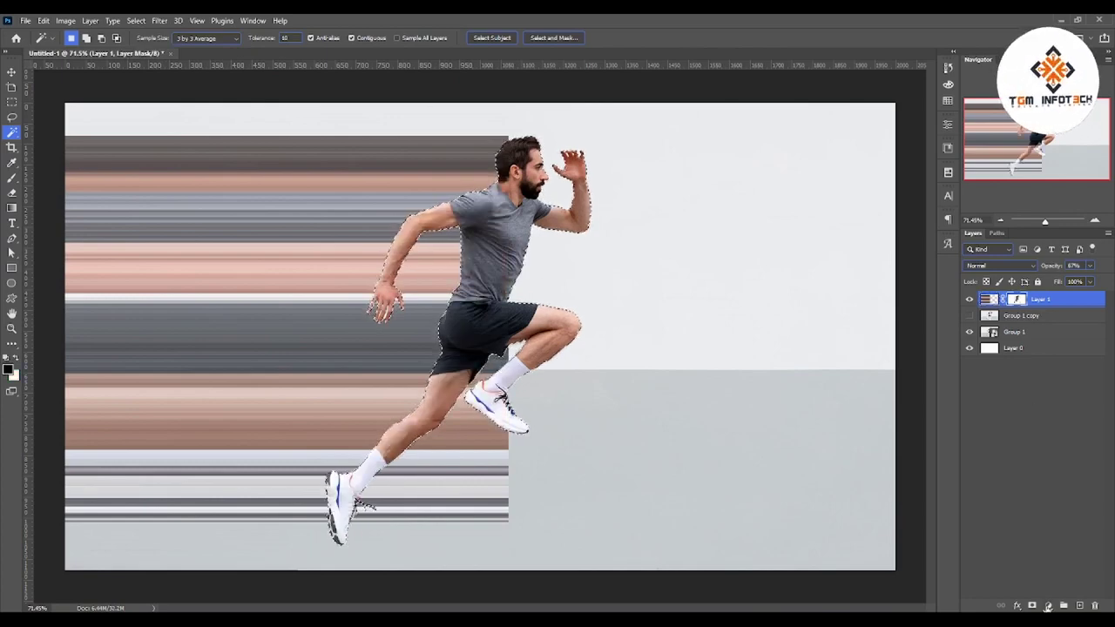
key("ctrl+d")
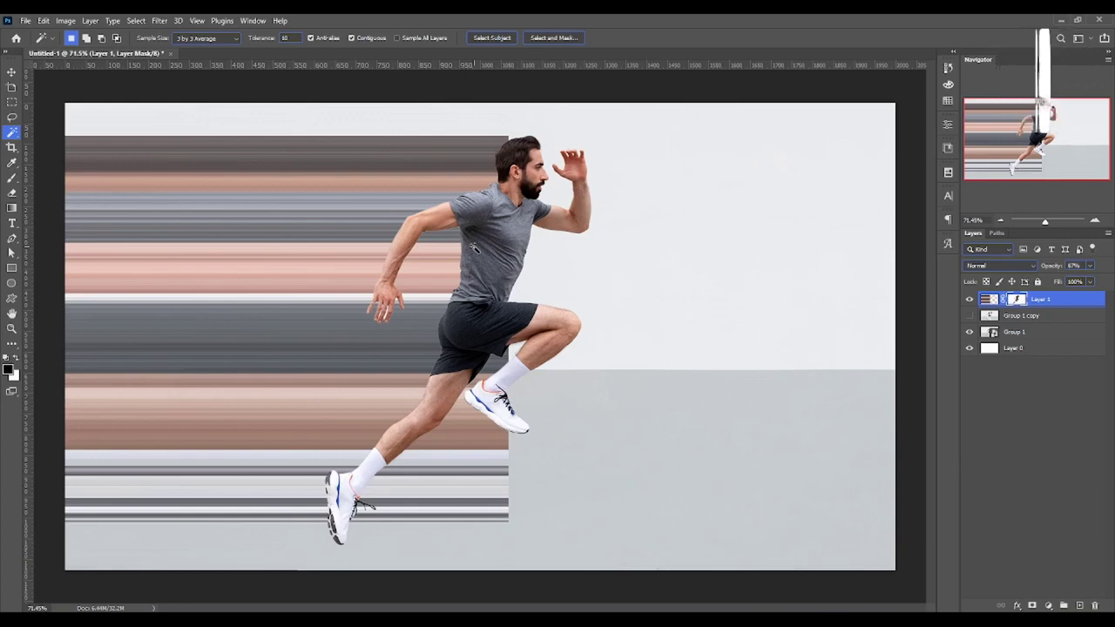
- Unlink Layer 1's mask and stretch the streaks slightly taller and wider
scroll(475, 249, "down", 1)
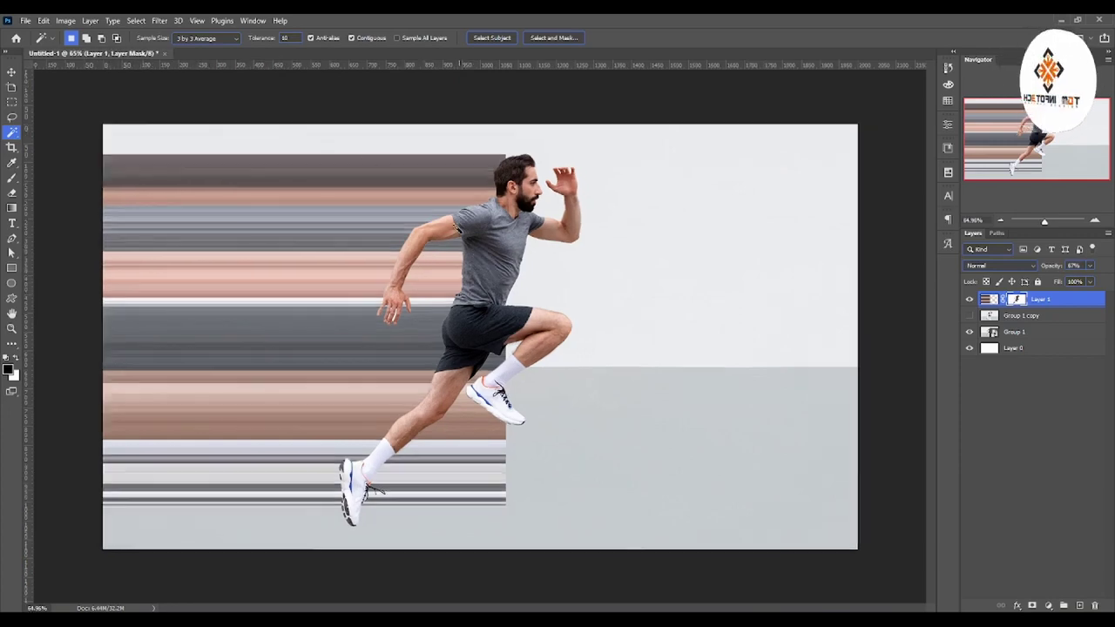
left_click(11, 73)
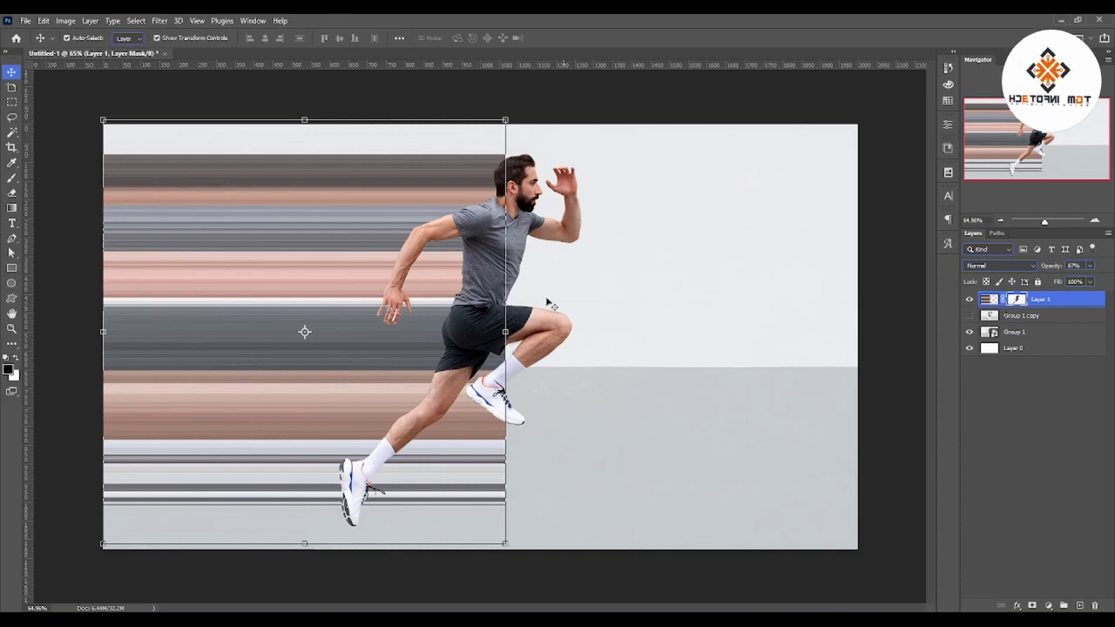
left_click_drag(312, 547, 302, 567)
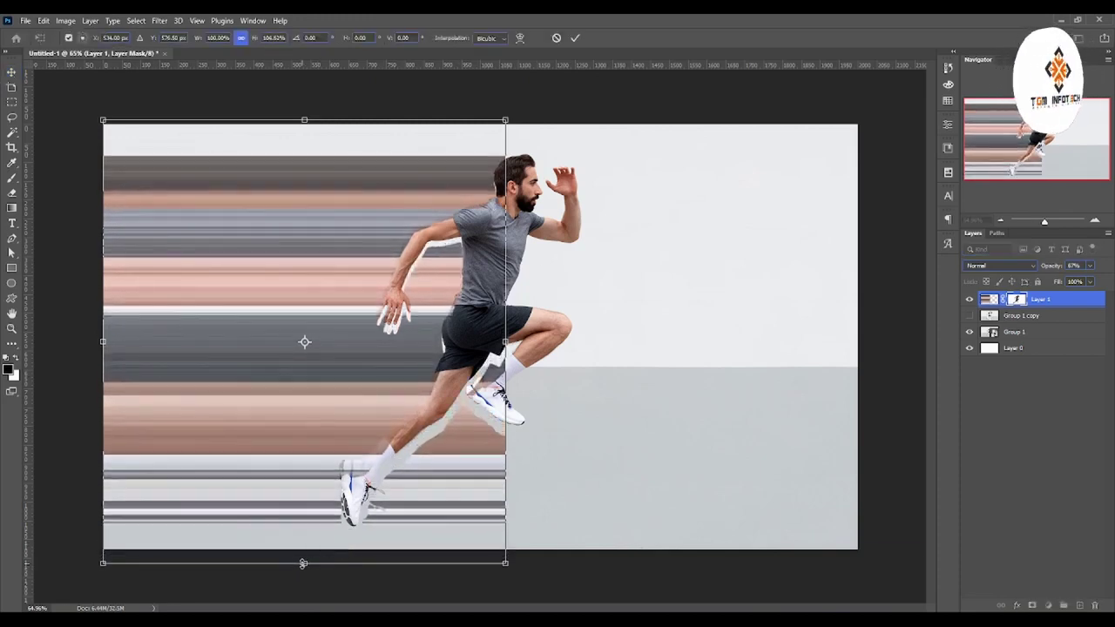
key("Escape")
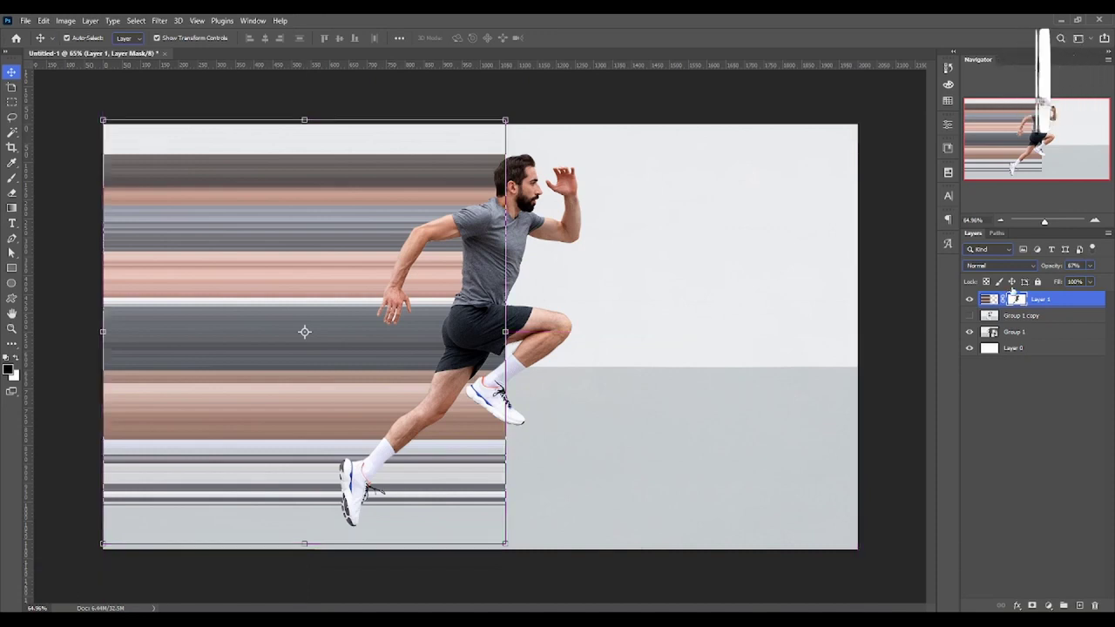
left_click(1000, 300)
left_click(990, 300)
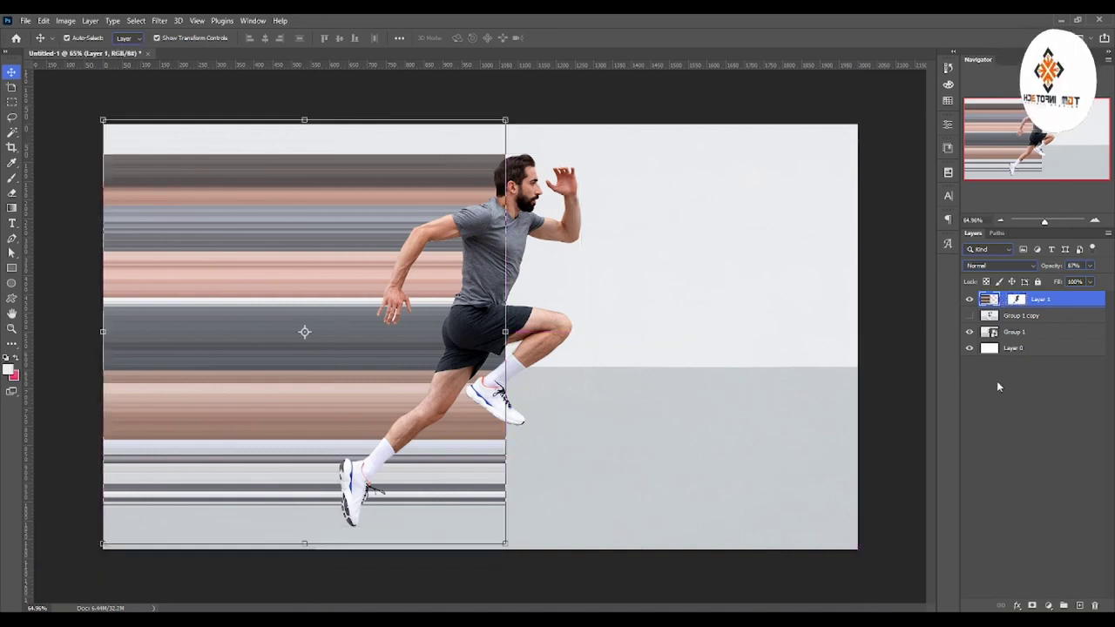
left_click_drag(305, 548, 307, 572)
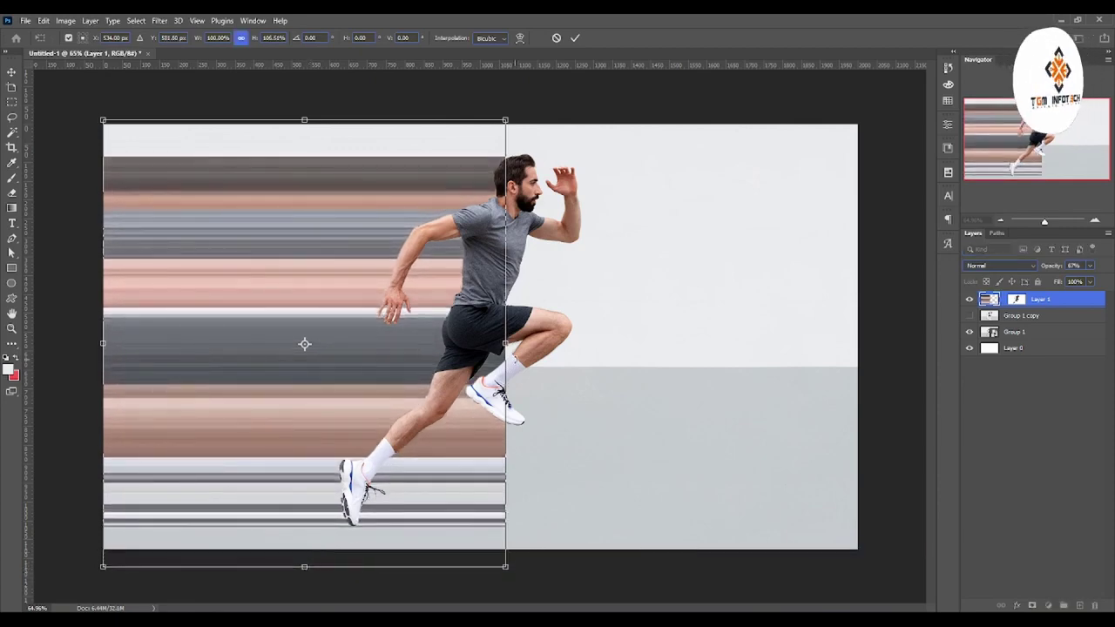
left_click_drag(506, 344, 518, 347)
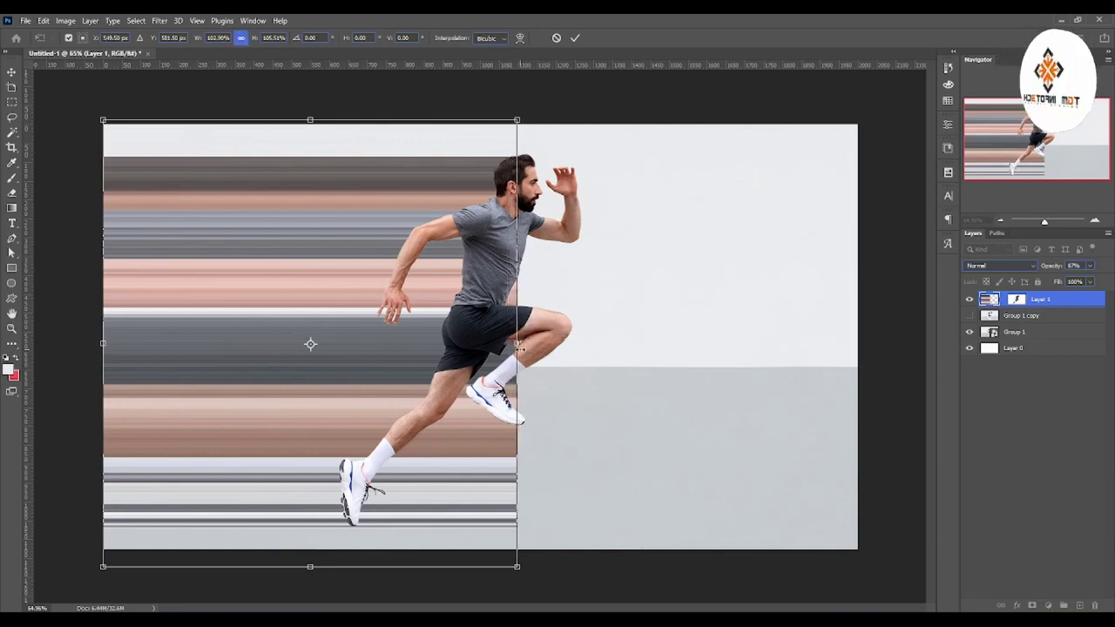
key("Return")
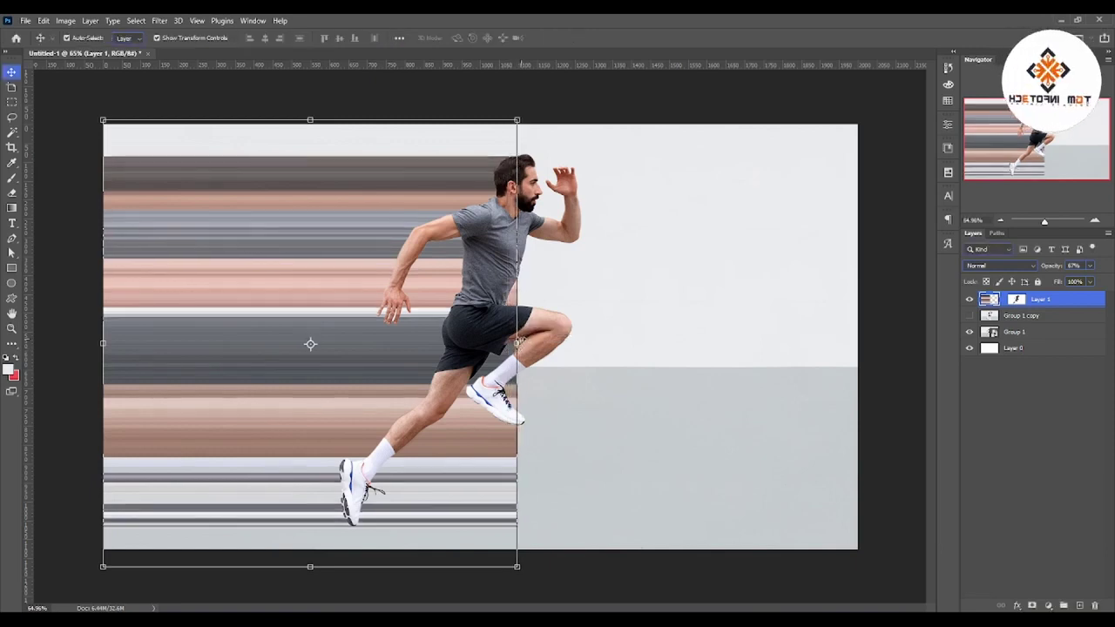
- Restore the streak layer to 100% opacity and put it in a new group
left_click(1092, 267)
left_click_drag(1096, 281, 1106, 280)
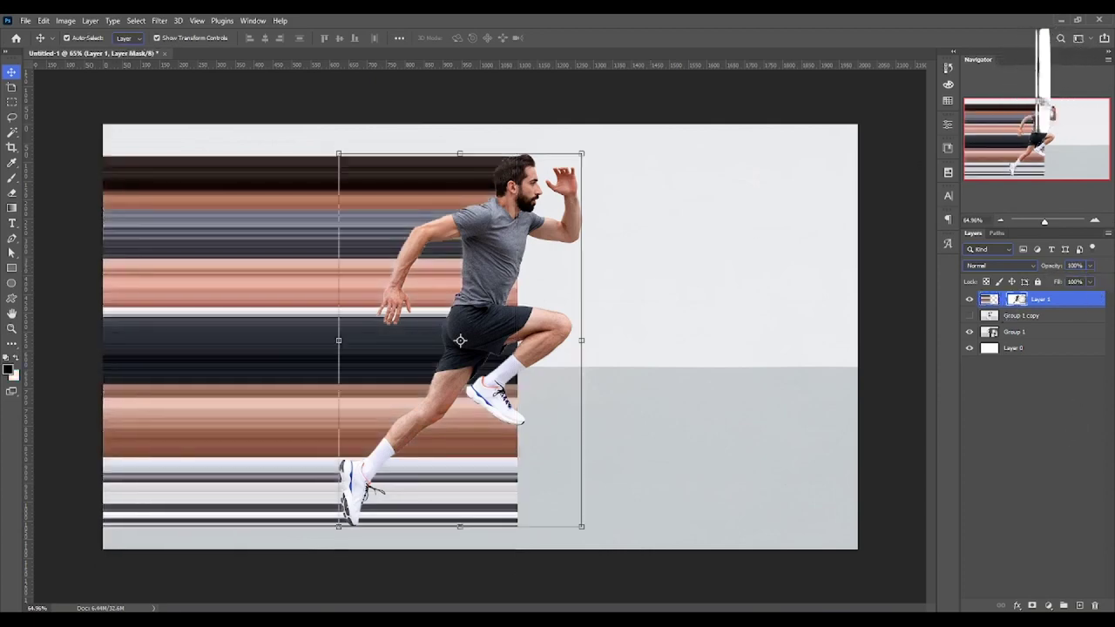
left_click(1063, 436)
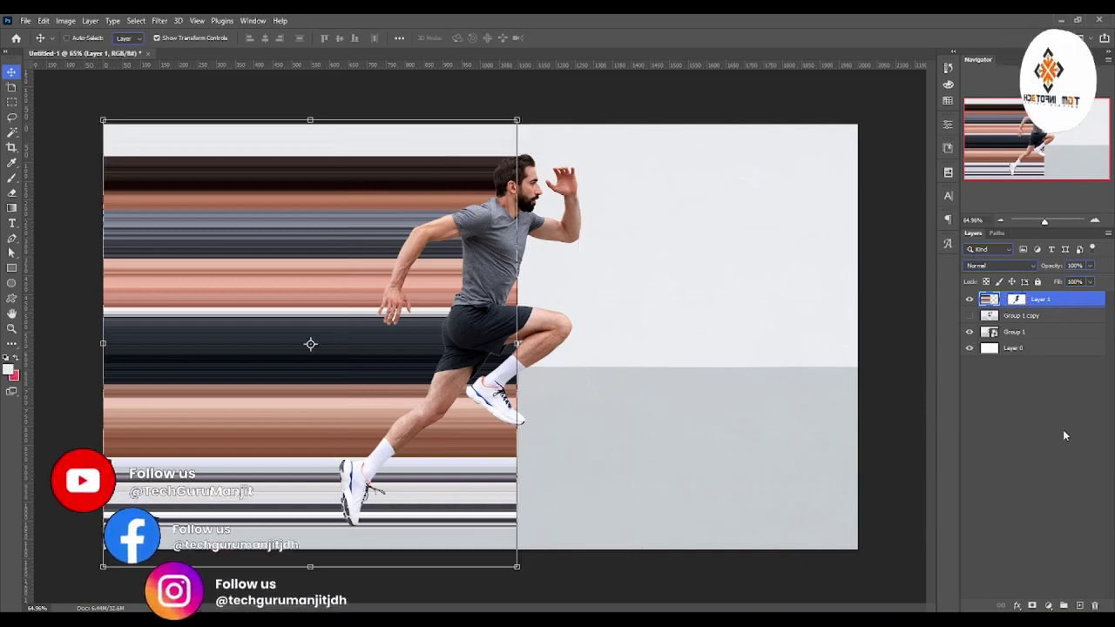
key("ctrl+g")
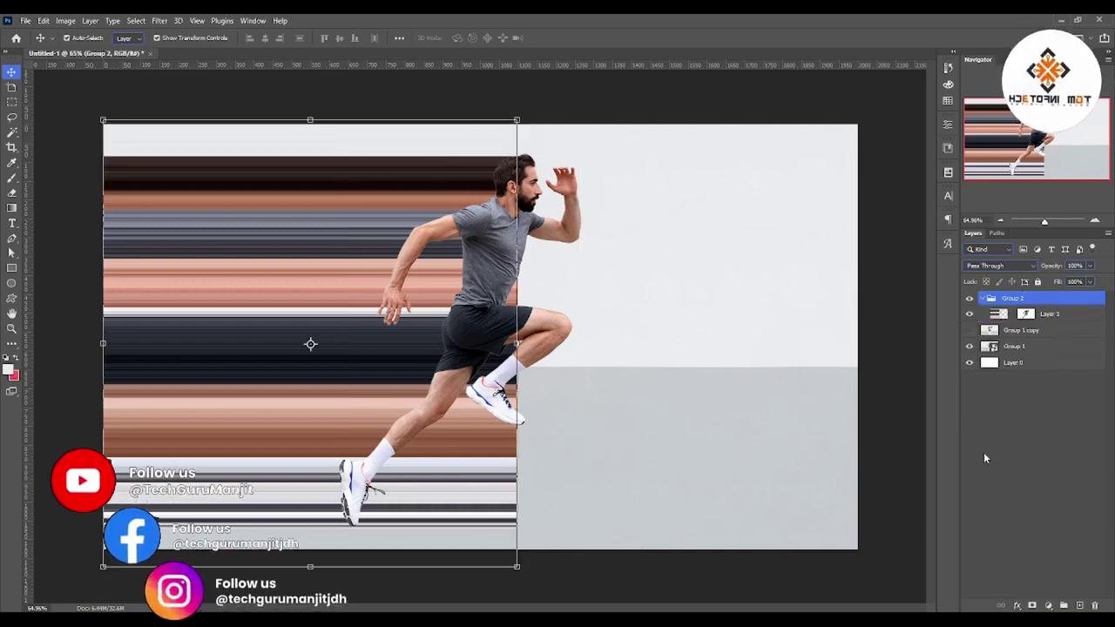
- Add a mask to Group 2, brush it near the back foot, then reselect Layer 1
left_click(1033, 605)
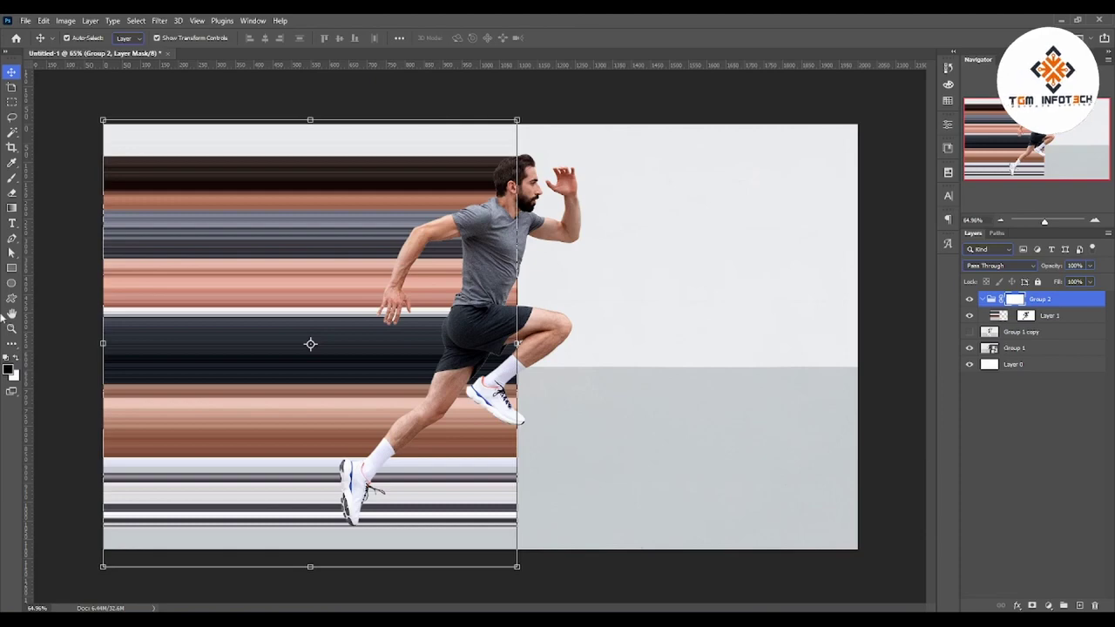
left_click(12, 176)
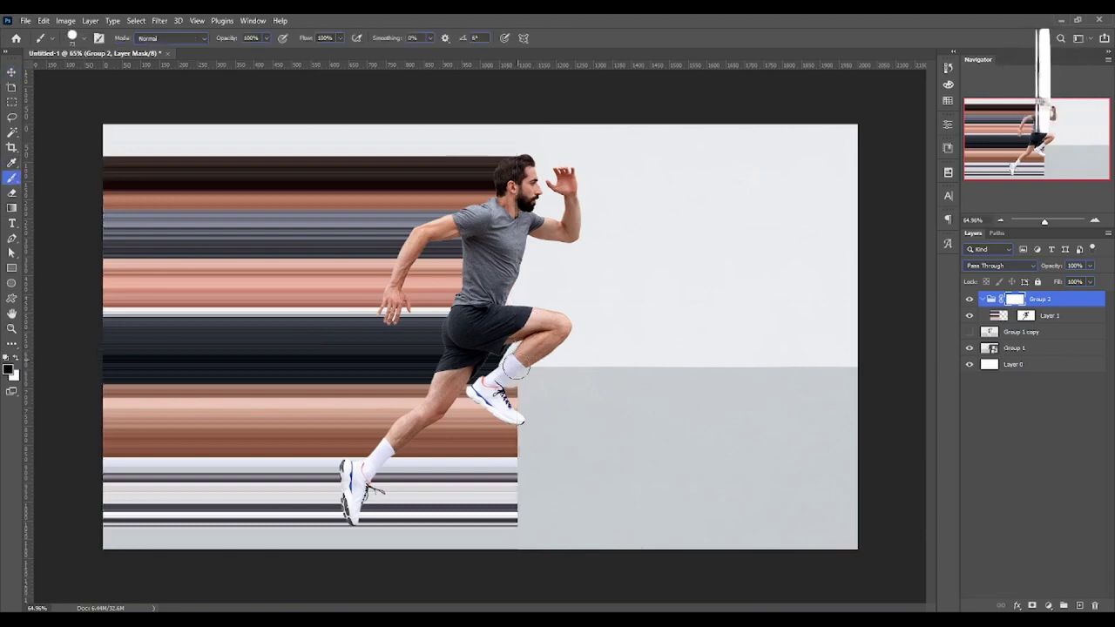
left_click_drag(514, 368, 508, 527)
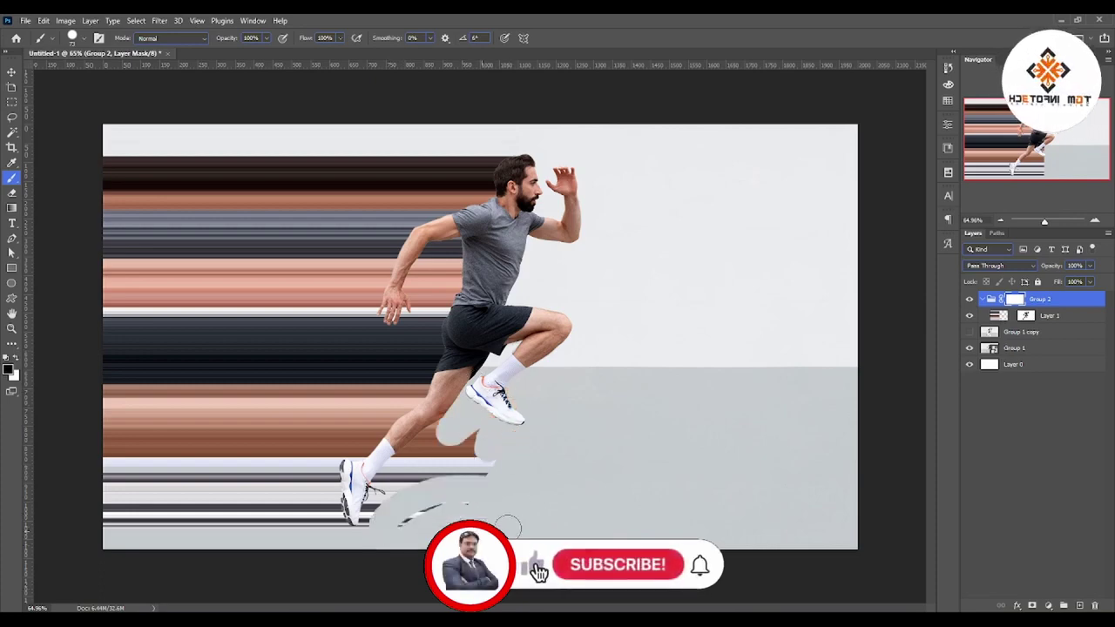
mouse_move(484, 462)
left_mouse_down()
mouse_move(438, 446)
mouse_move(376, 544)
left_mouse_up()
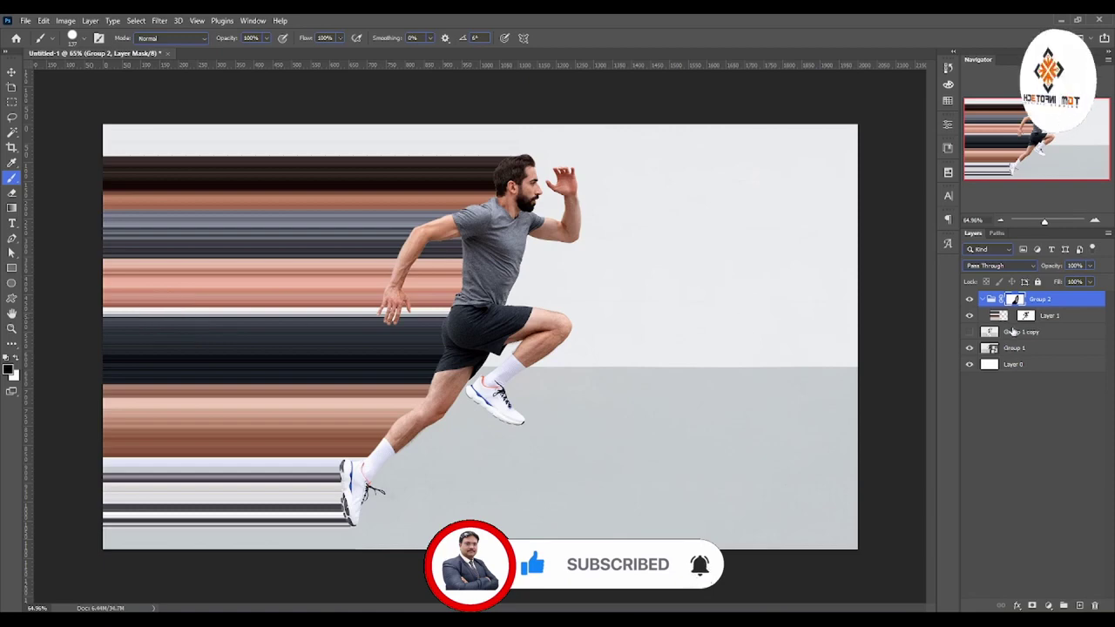
key("ctrl+2")
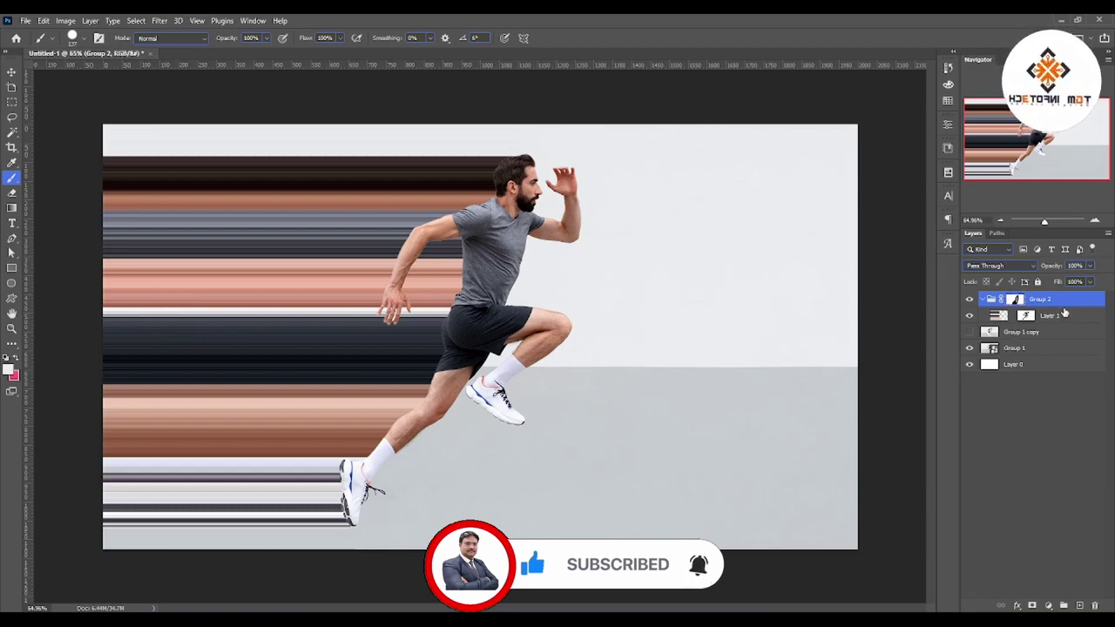
left_click(1063, 313)
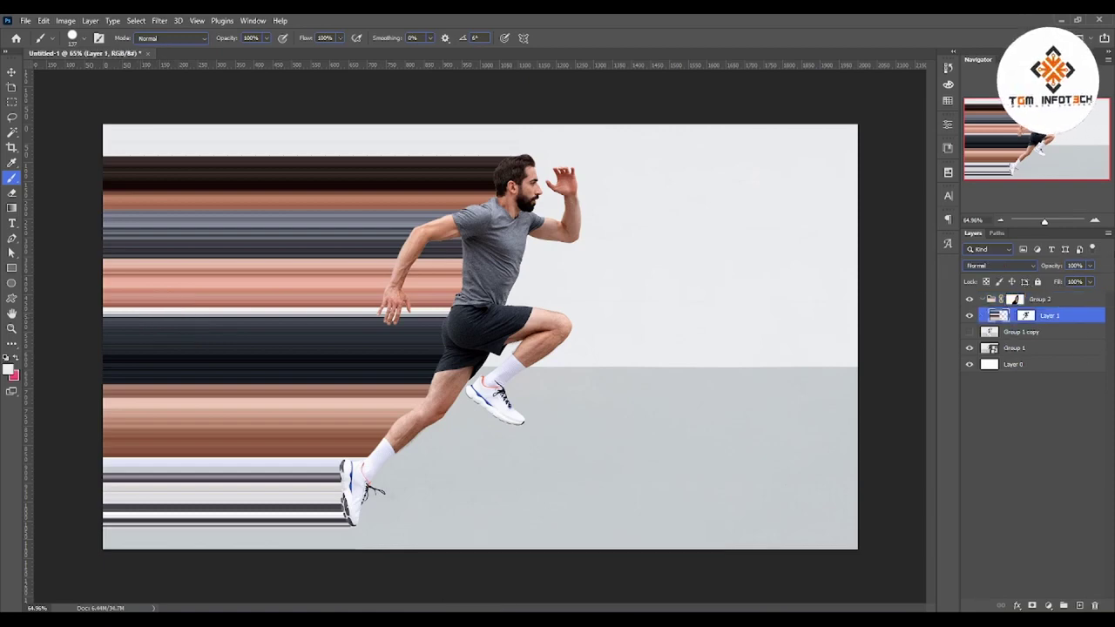
- Test Layer 1 at about 79% opacity and select Group 1 with the Move tool
left_click(1090, 266)
left_click_drag(1080, 281, 1077, 281)
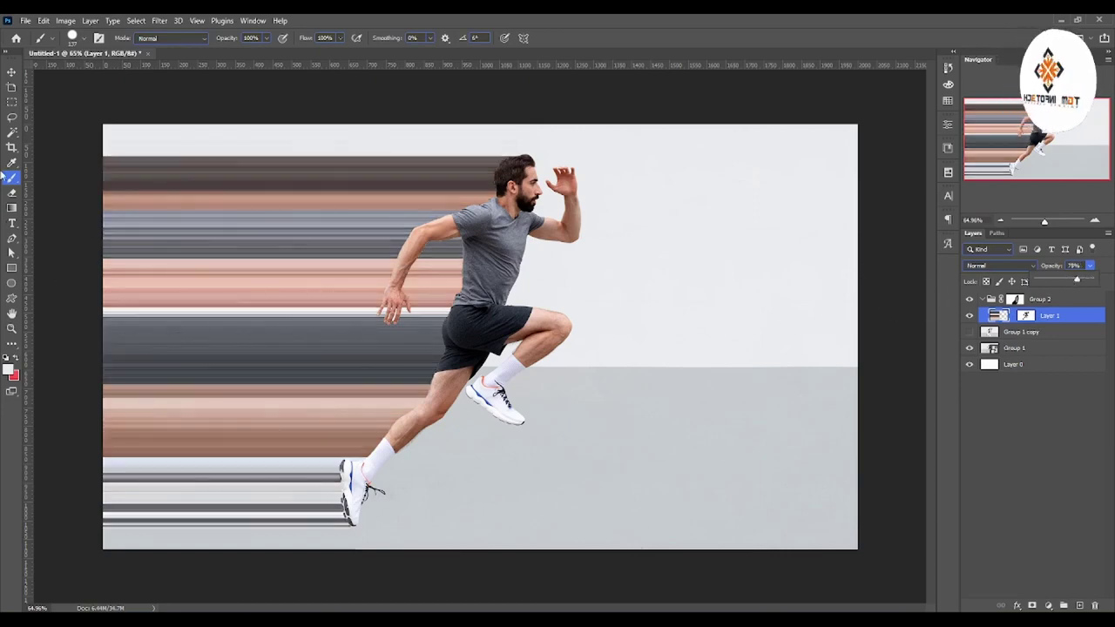
left_click(11, 71)
left_click(594, 265)
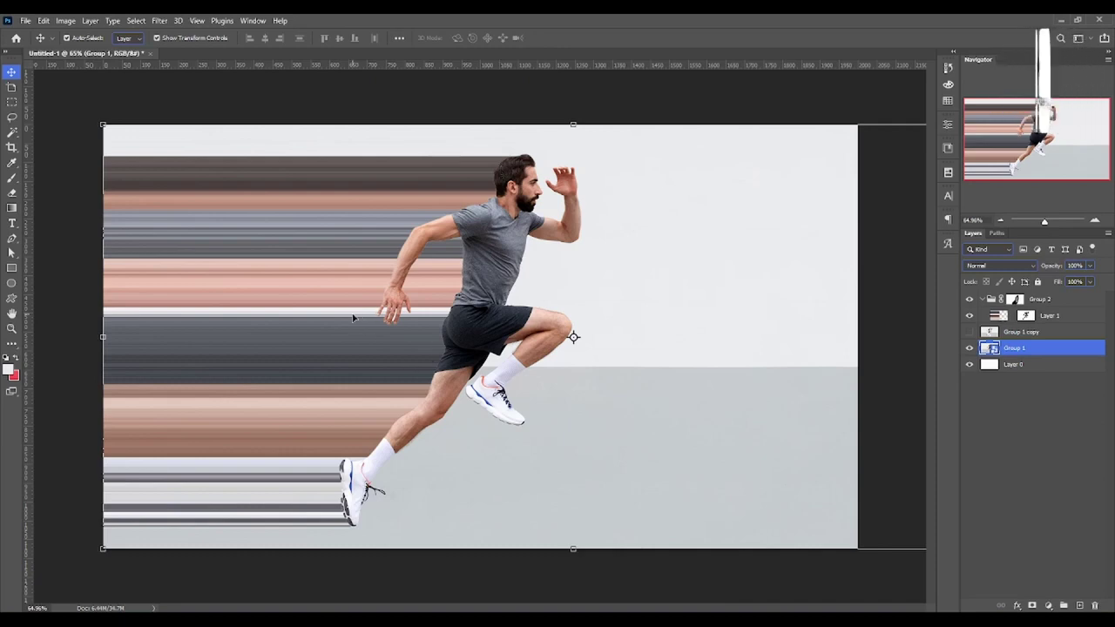
left_click(1051, 313)
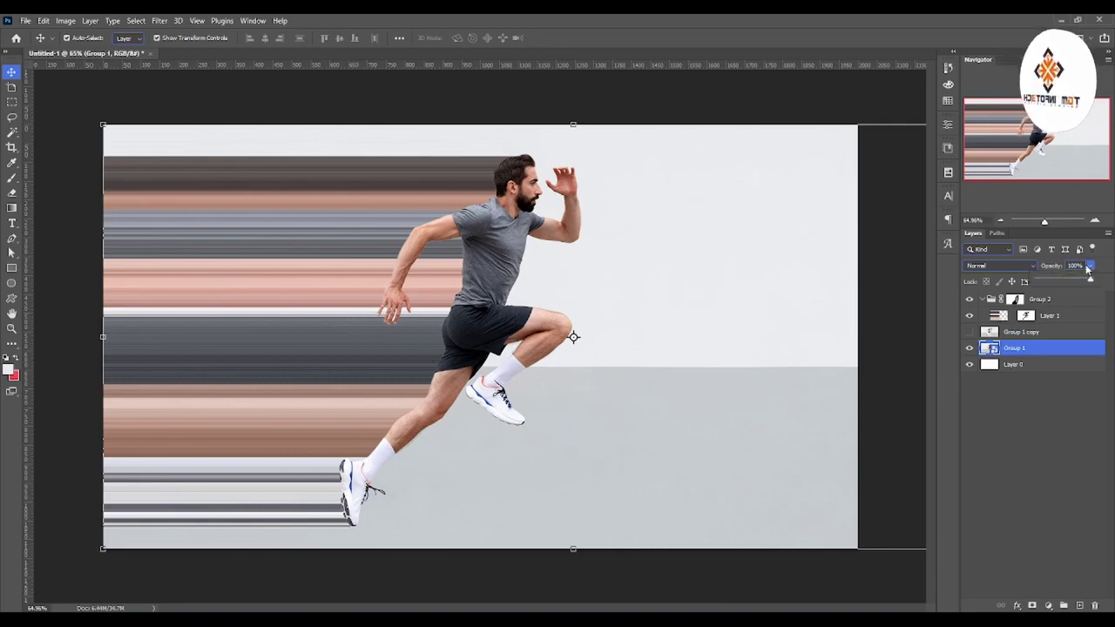
- Restore Layer 1 to full opacity and load its mask as a runner selection on Group 1
left_click(1088, 265)
left_click_drag(1083, 282, 1109, 282)
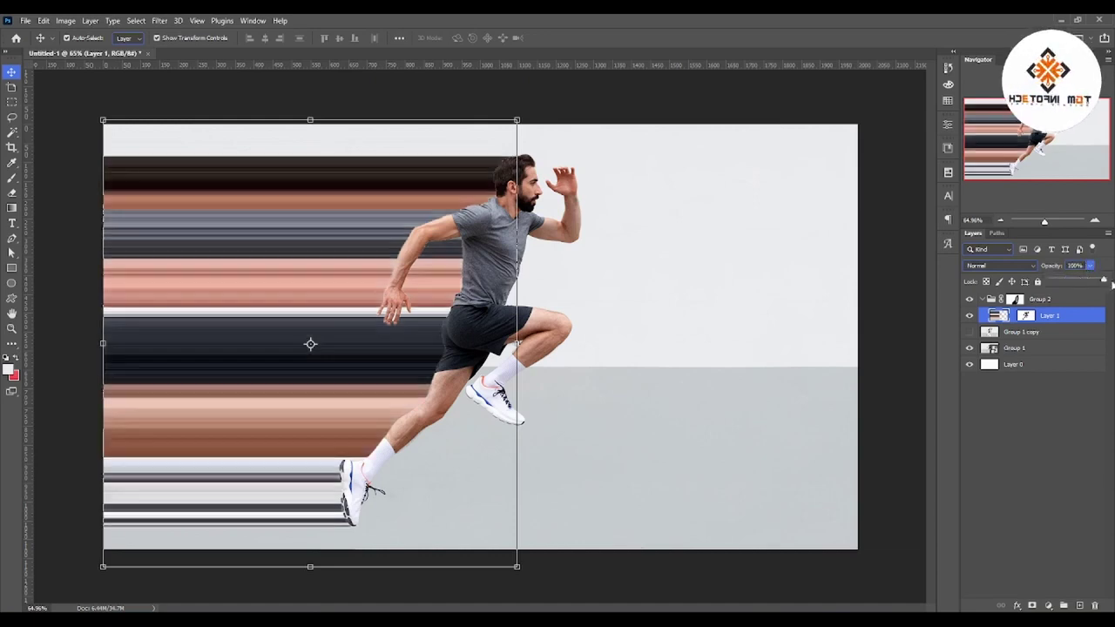
left_click(1031, 334)
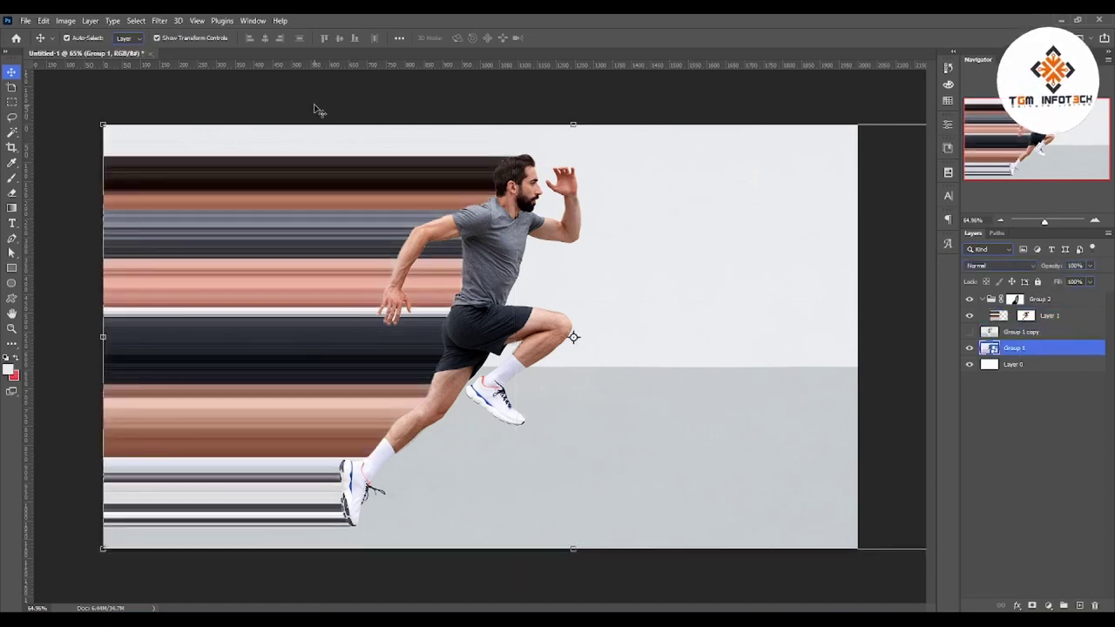
key("ctrl")
left_click(1028, 318, "ctrl")
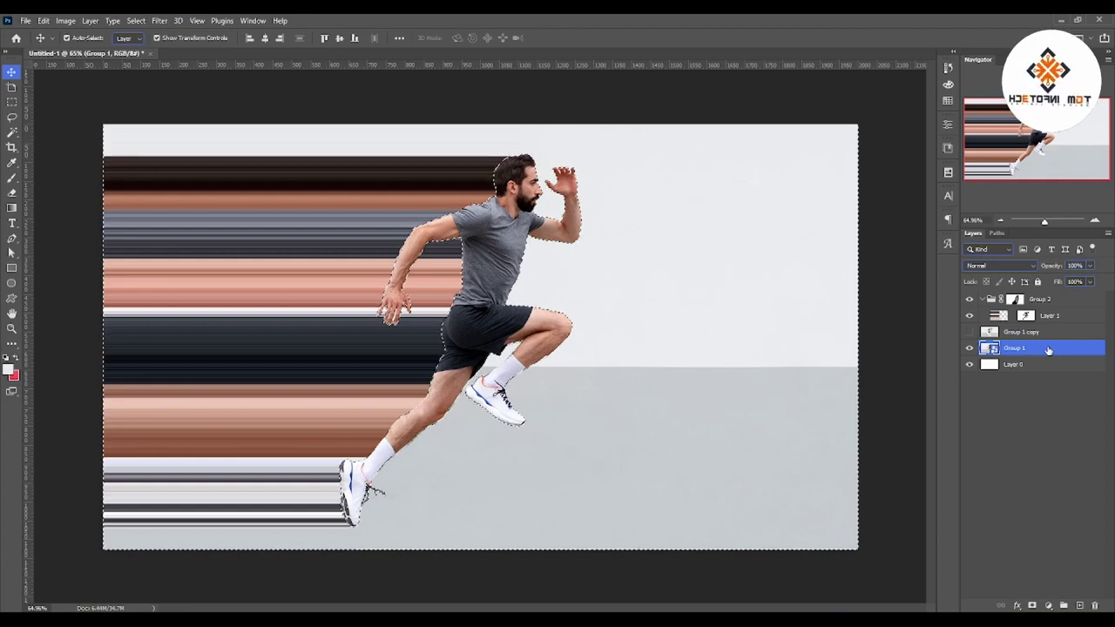
- Mask Group 1 from the runner selection, invert the mask, and duplicate the group
left_click(1033, 606, "alt")
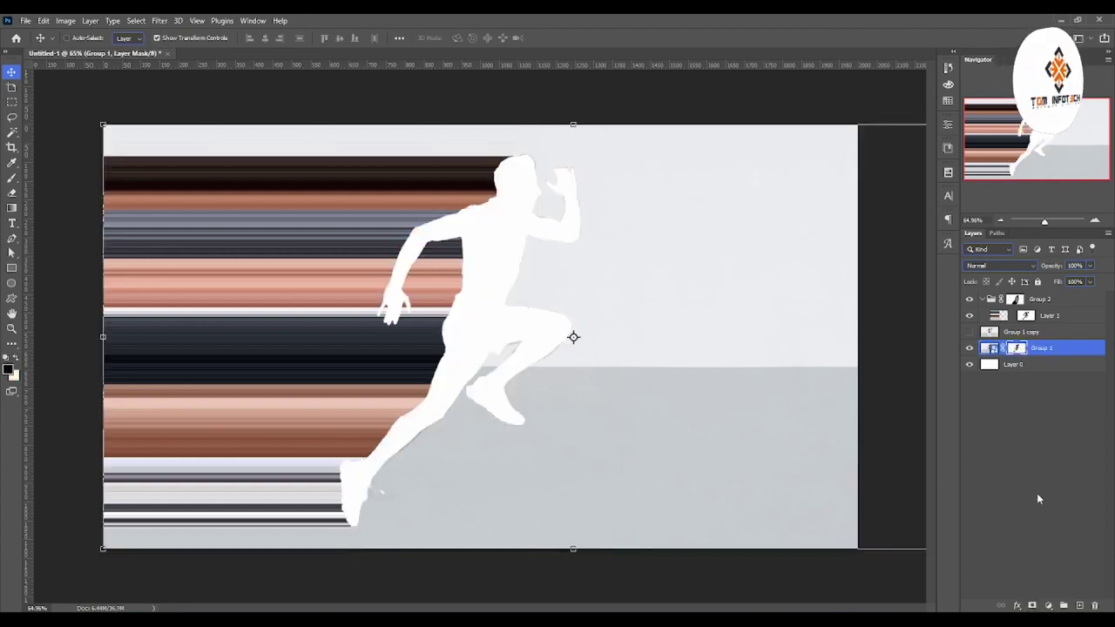
key("ctrl+i")
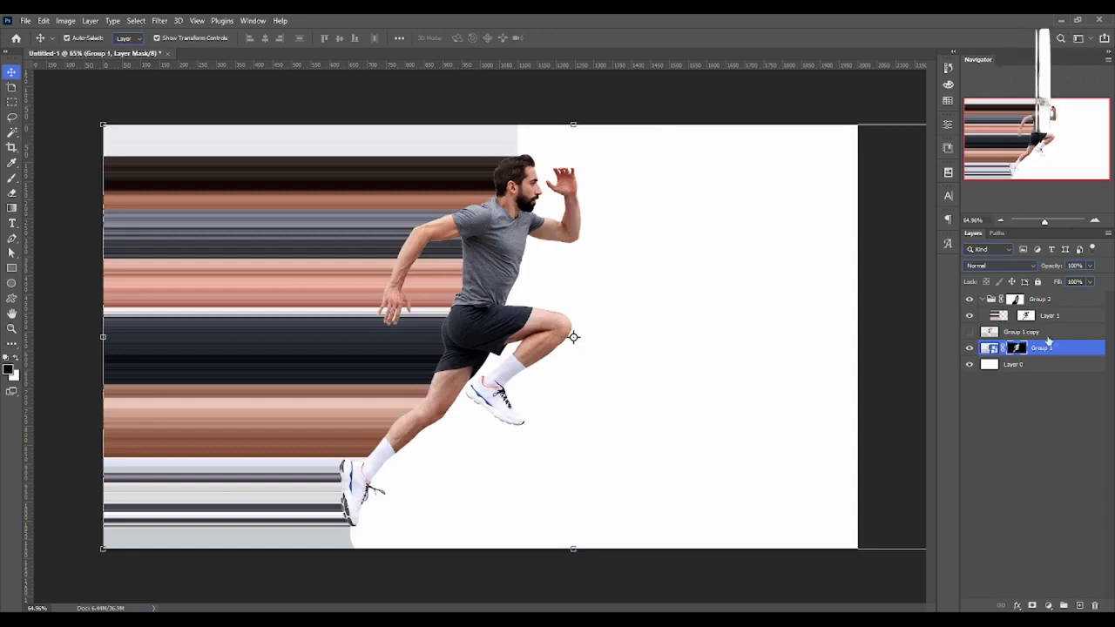
key("ctrl+2")
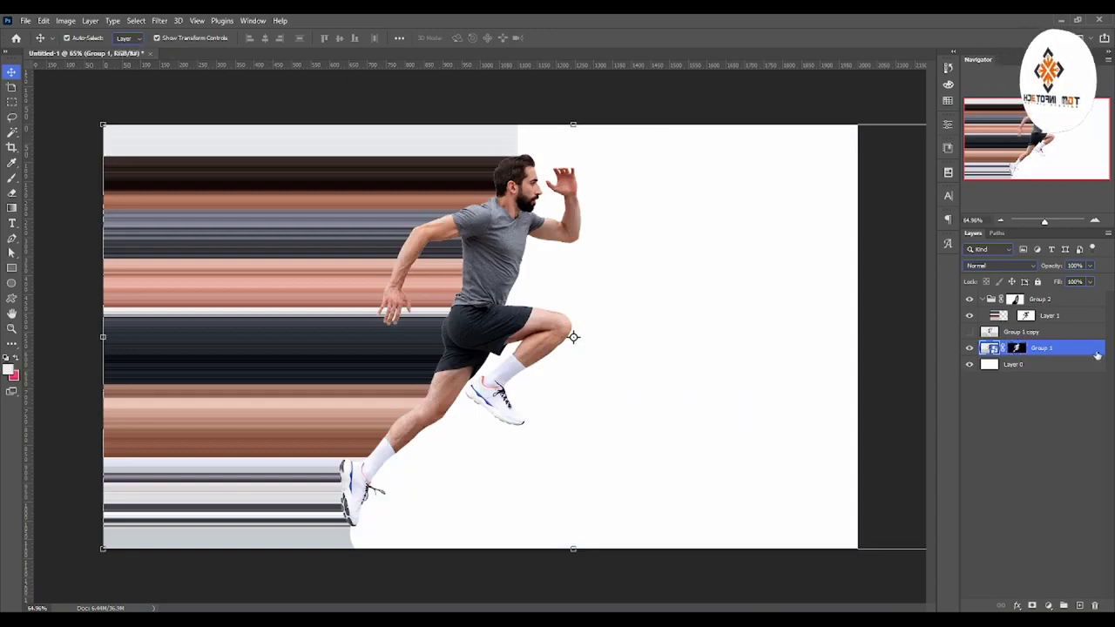
key("ctrl+j")
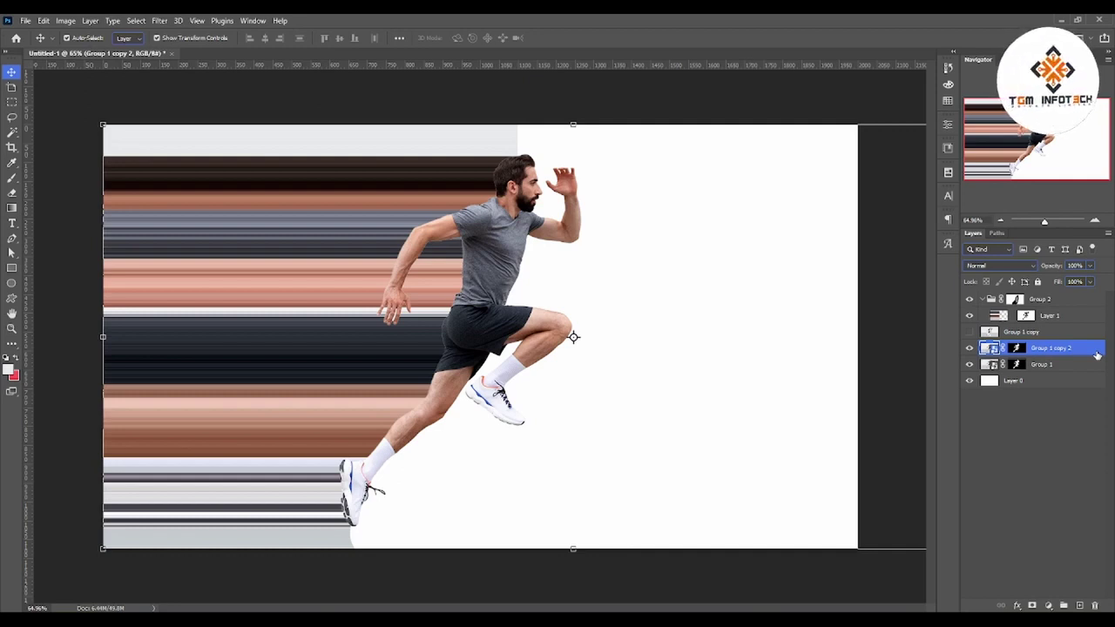
- Invert the original Group 1 mask to show the full photo, then select Group 1 copy 2
left_click(1015, 349)
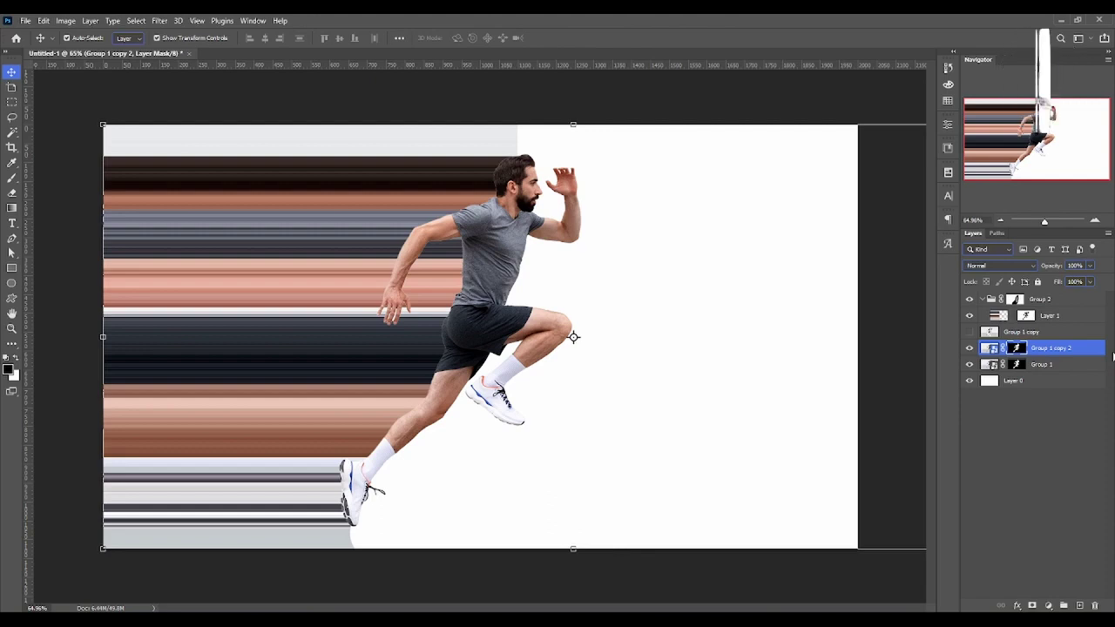
left_click(1018, 365)
key("ctrl+i")
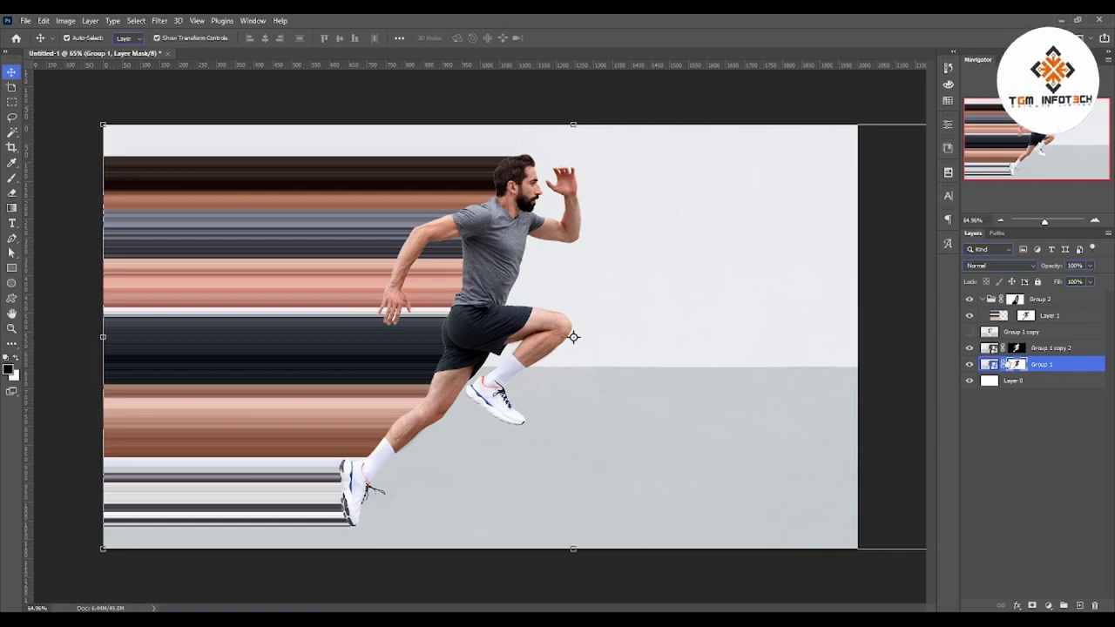
key("ctrl+2")
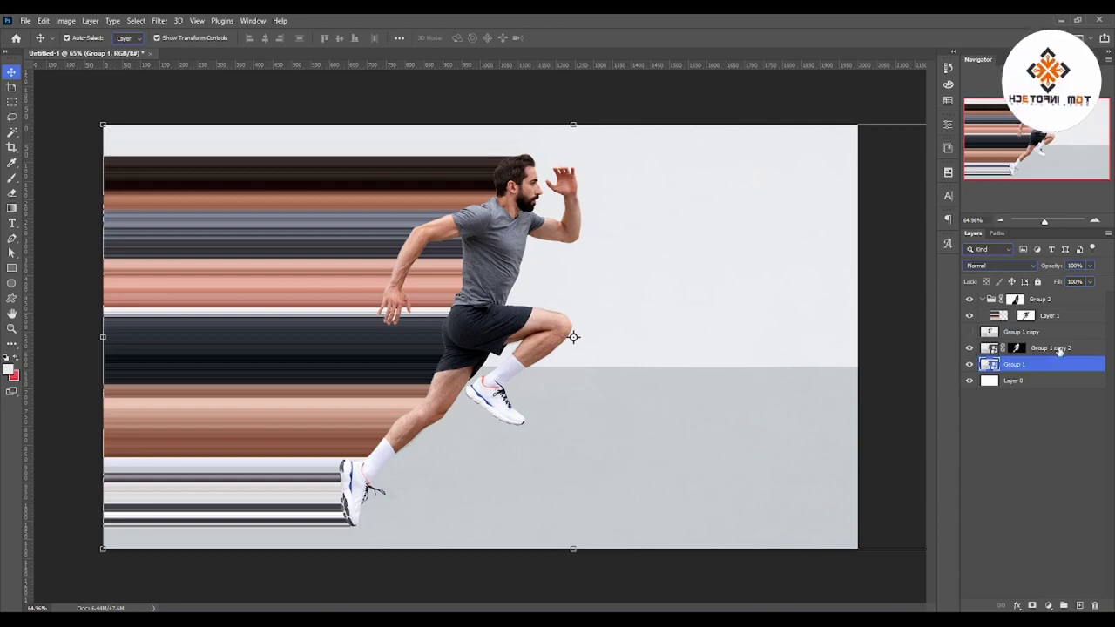
left_click(1060, 349)
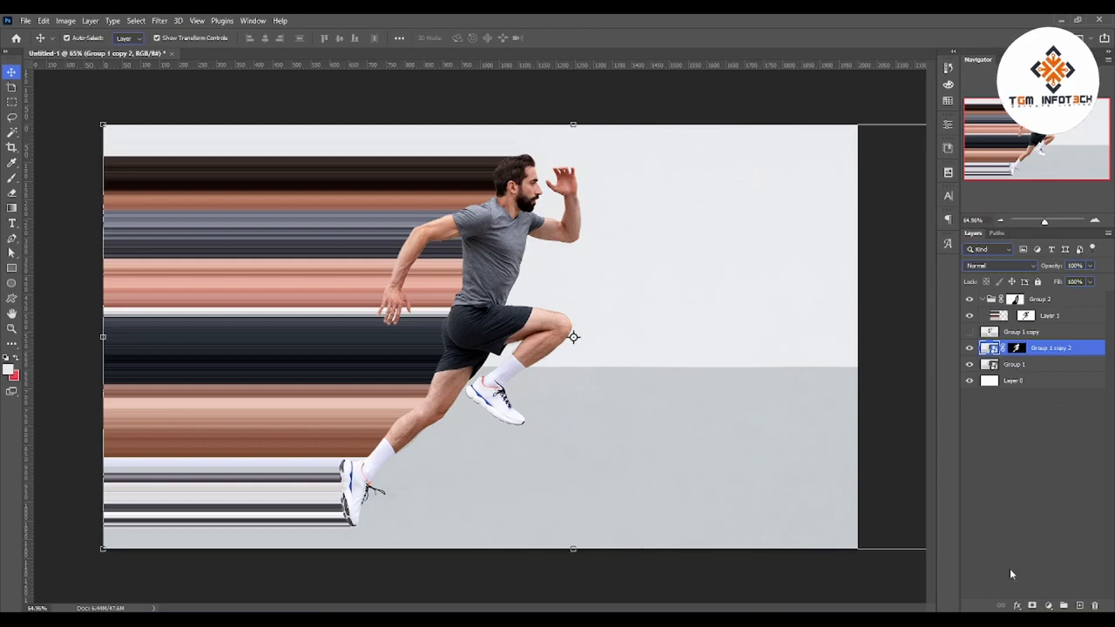
- Add a Multiply drop shadow at about 23% opacity to Group 1 copy 2
left_click(1016, 606)
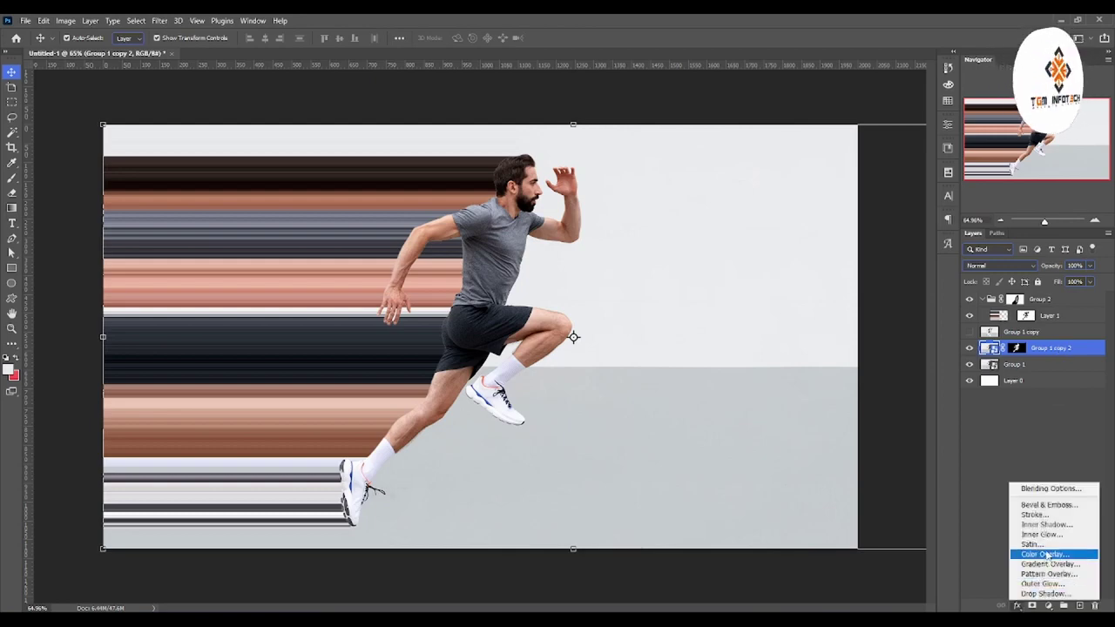
left_click(1044, 594)
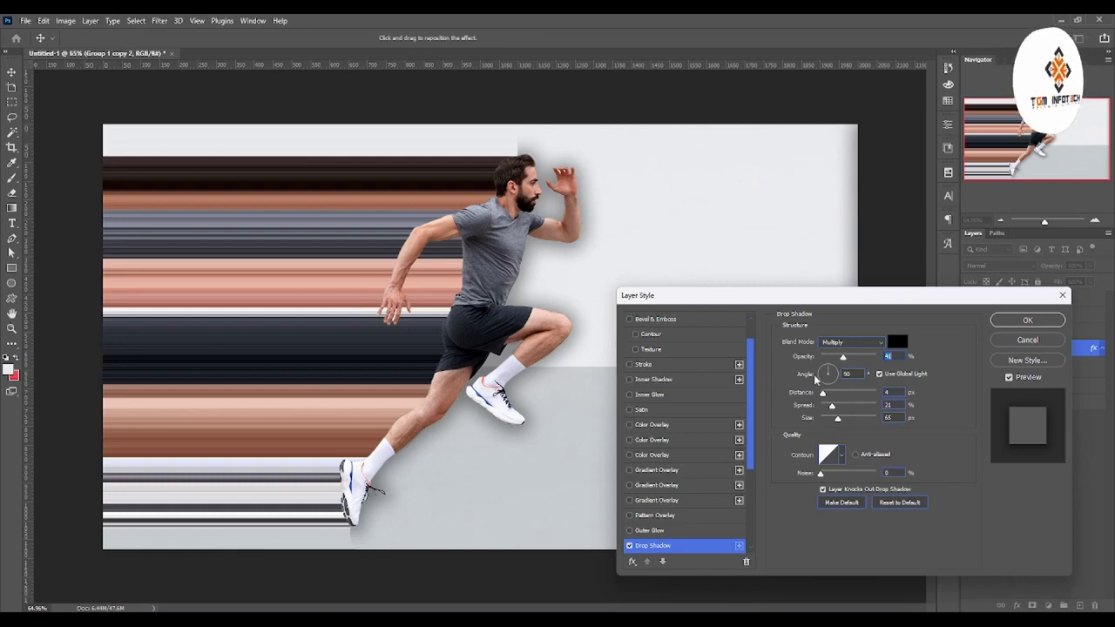
mouse_move(842, 358)
left_mouse_down()
mouse_move(829, 360)
mouse_move(838, 379)
mouse_move(846, 371)
mouse_move(844, 394)
mouse_move(820, 393)
left_mouse_up()
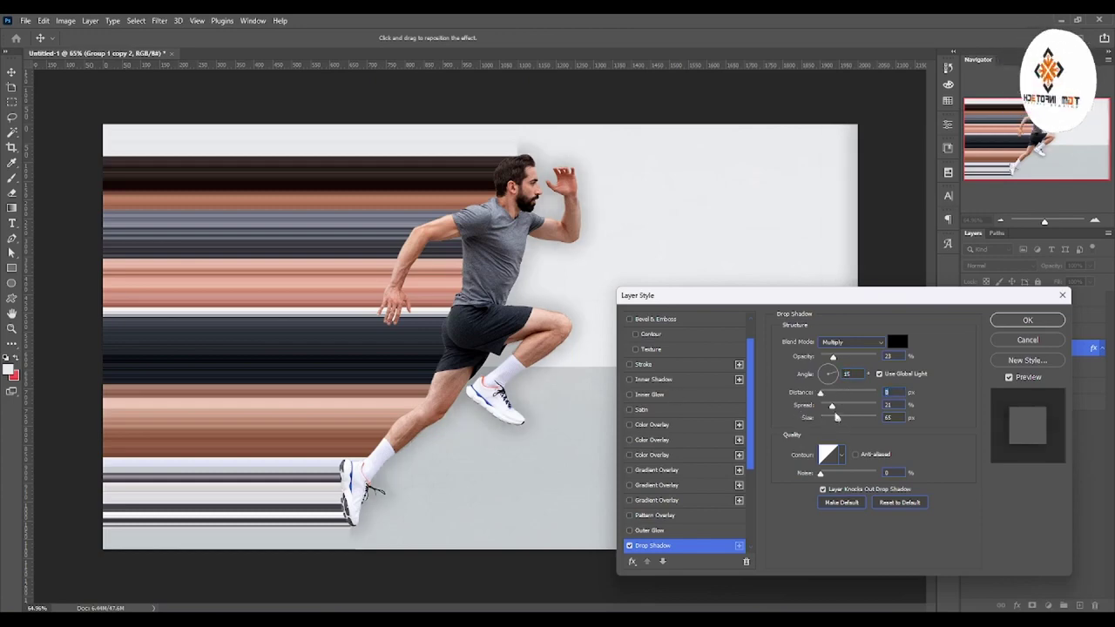
left_click(1024, 321)
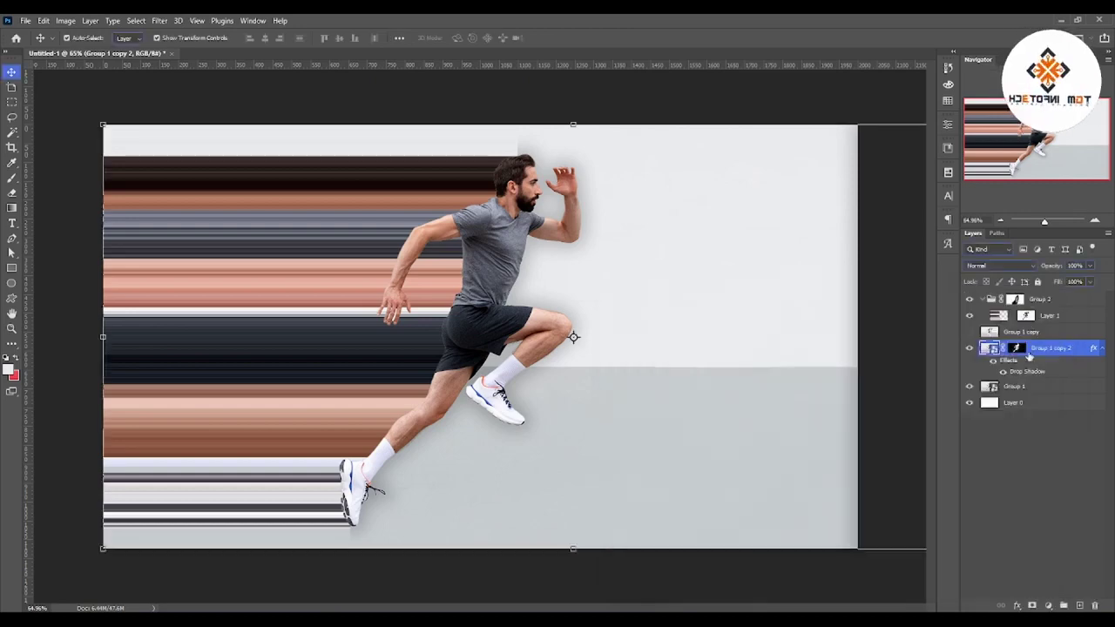
- Move Group 1 copy 2 to the top of the layer stack and zoom to about 62%
left_click_drag(1042, 348, 1054, 300)
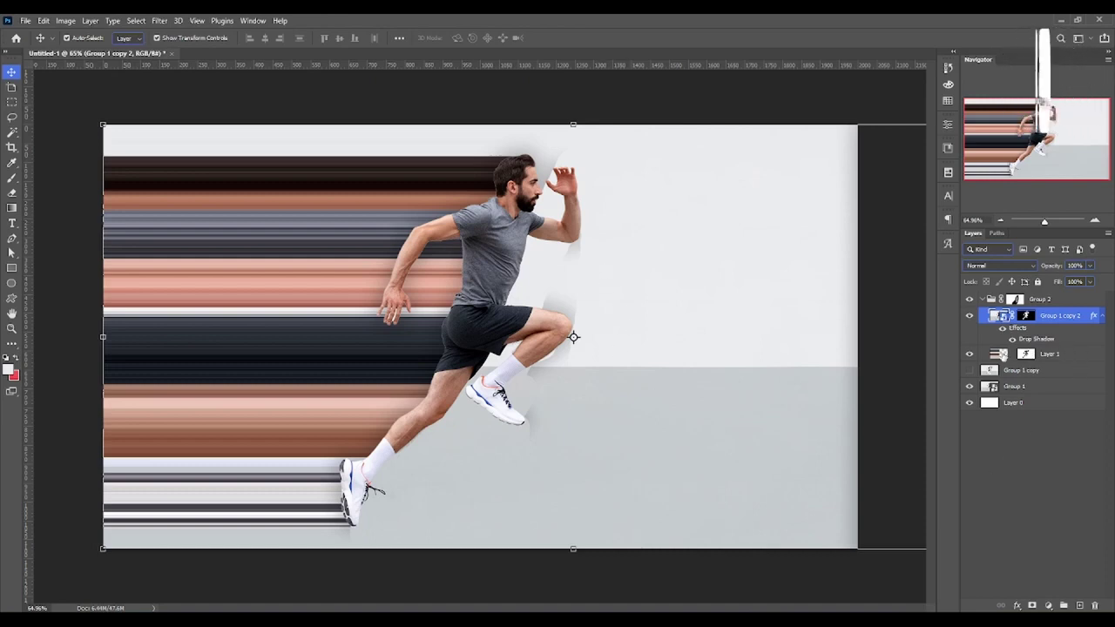
left_click(1027, 355)
left_click(1028, 315)
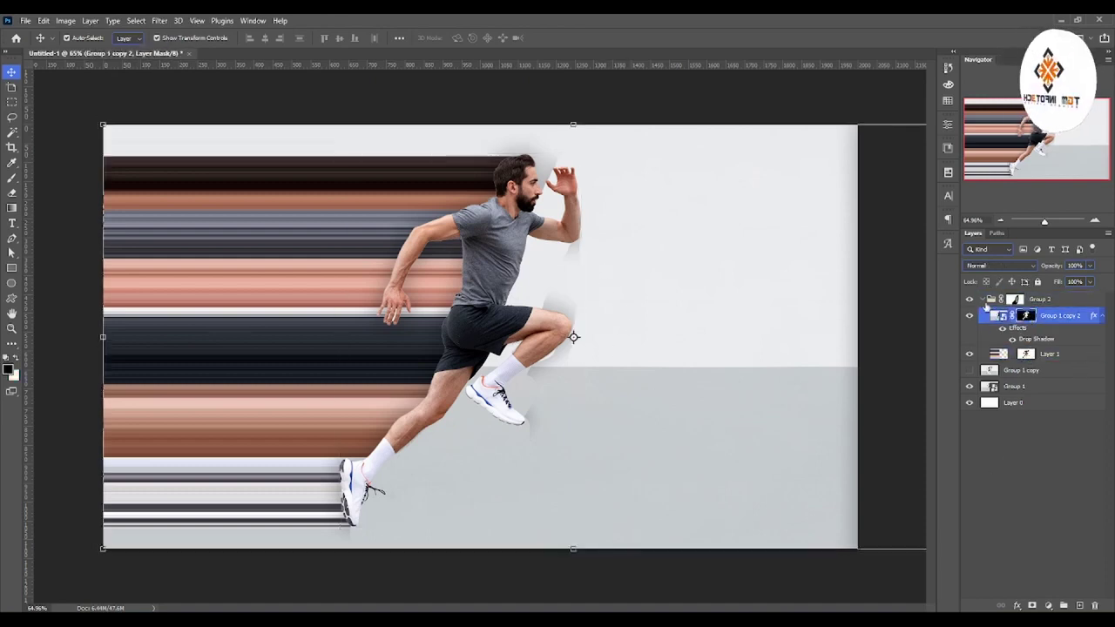
left_click_drag(1059, 318, 1054, 297)
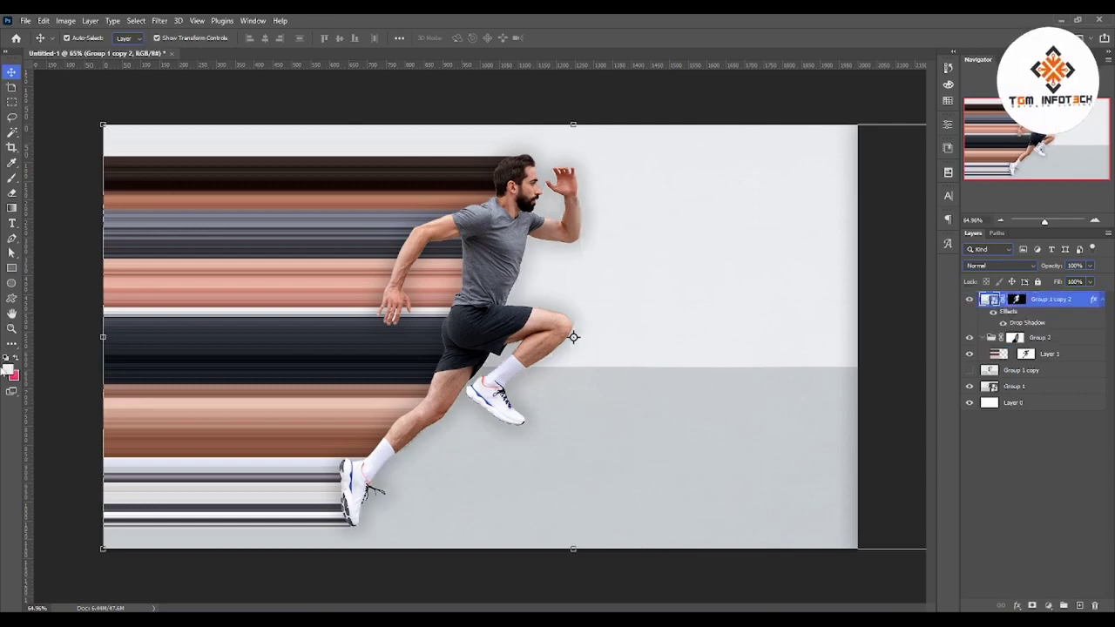
left_click(12, 328)
mouse_move(378, 358)
left_mouse_down()
mouse_move(369, 373)
mouse_move(383, 373)
left_mouse_up()
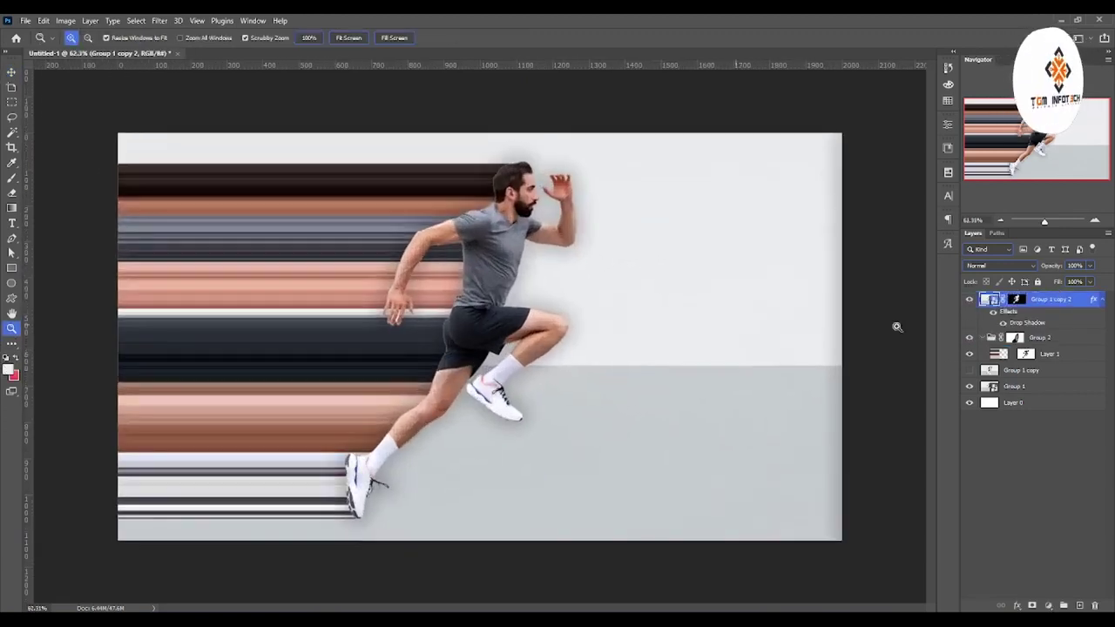
left_click(1004, 323)
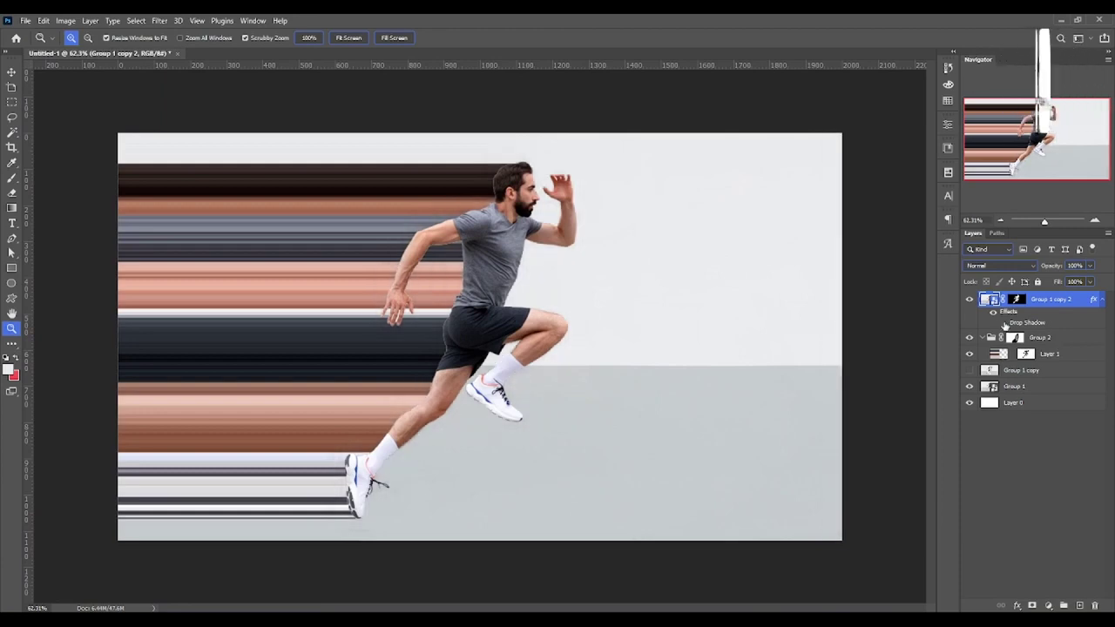
left_click(1003, 323)
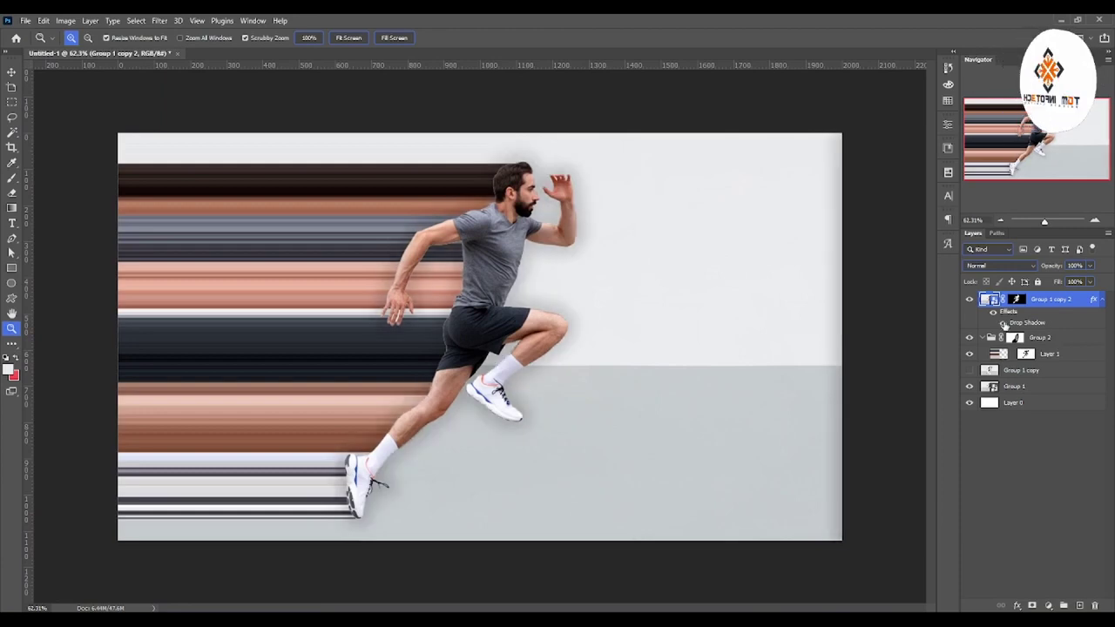